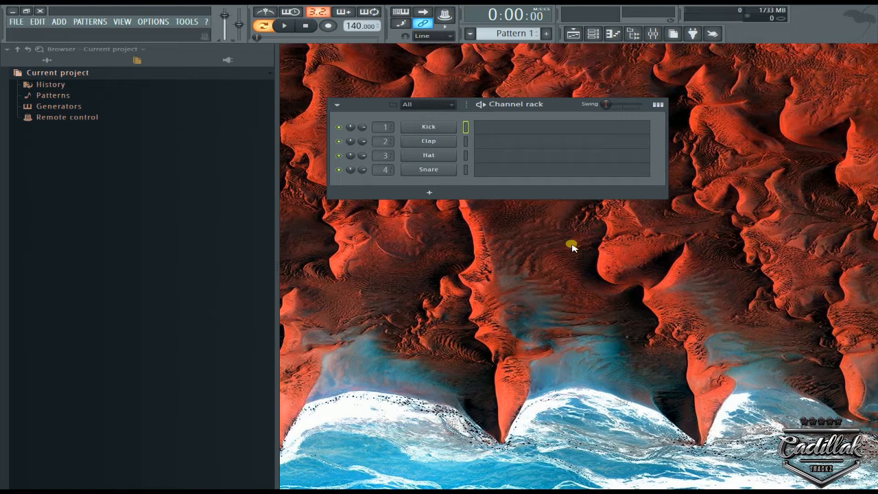
# Load Scarlett Reverb 64 into the first effect slot of the mixer's Master track and close its window.
pyautogui.click(652, 33)
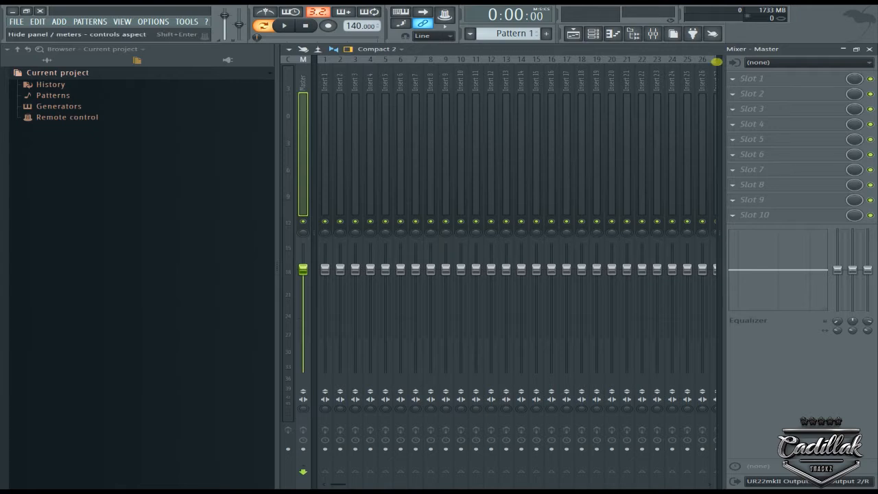
pyautogui.click(731, 79)
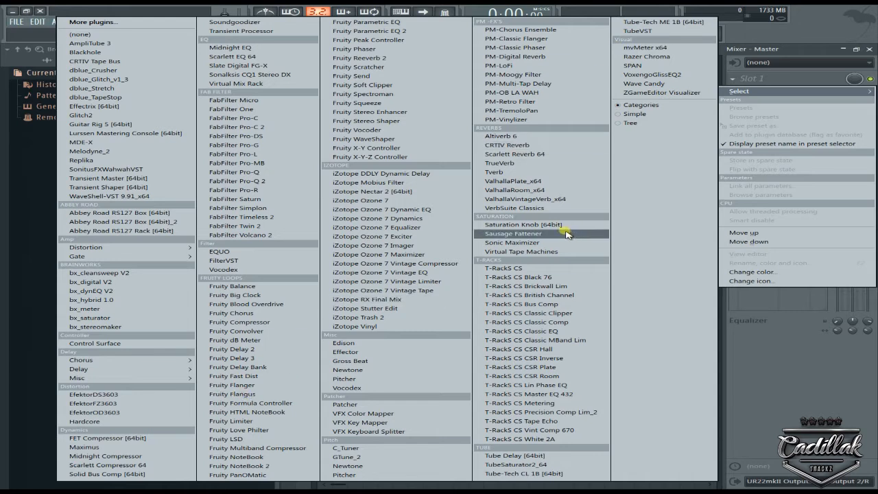
pyautogui.click(553, 155)
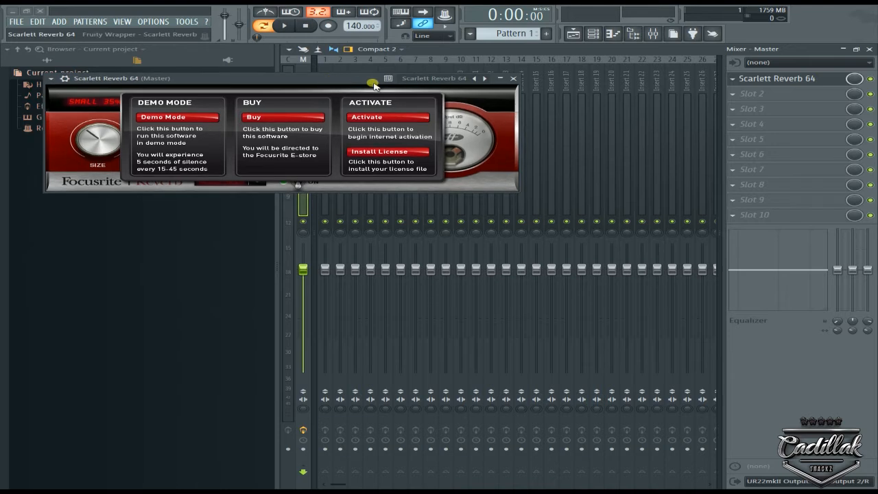
pyautogui.click(512, 79)
# Replace the effect in the Master track's first slot with Fruity Parametric EQ 2.
pyautogui.click(733, 79)
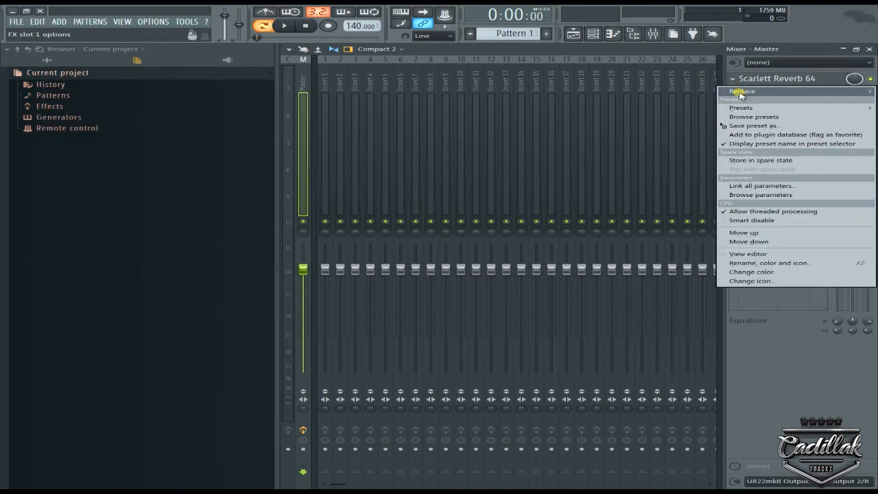
pyautogui.moveTo(741, 91)
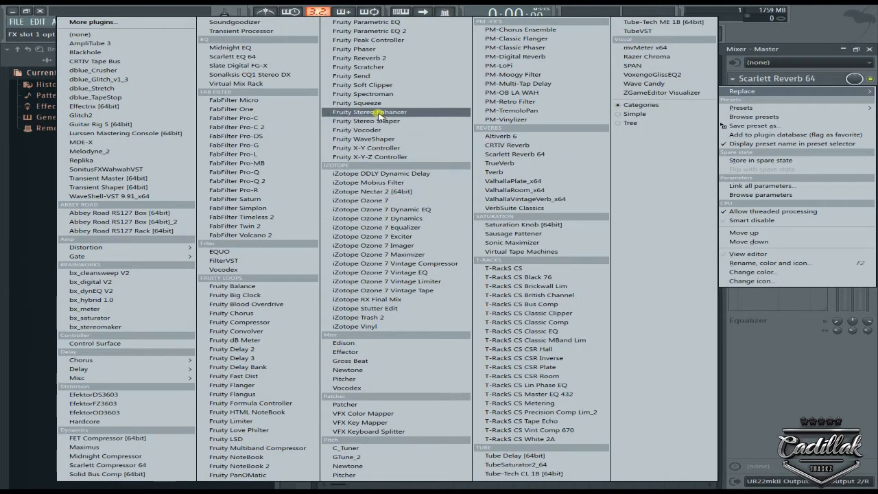
pyautogui.click(410, 31)
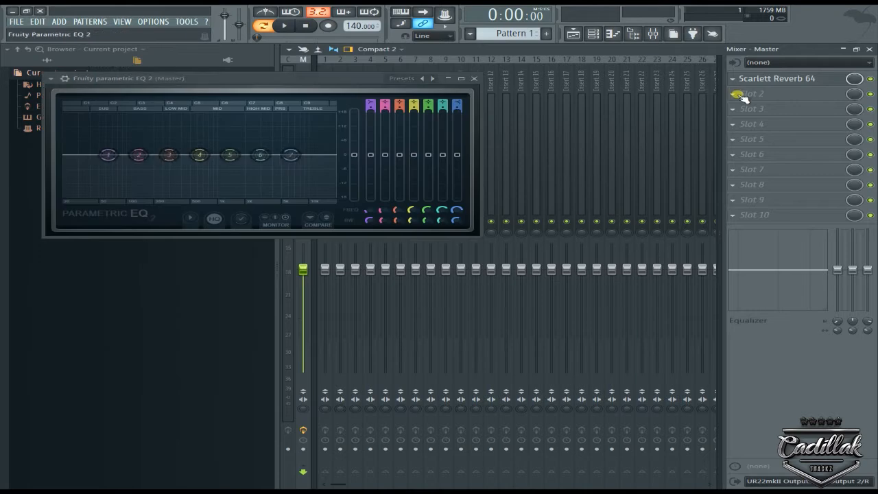
pyautogui.click(734, 94)
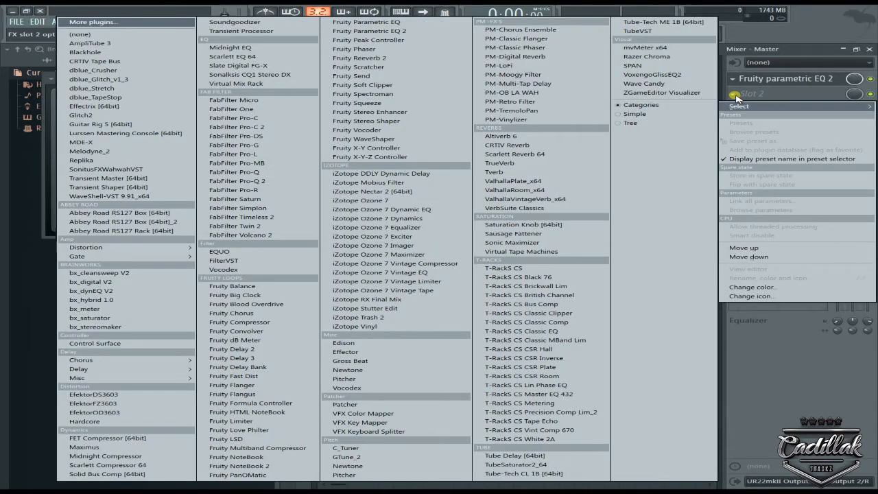
pyautogui.click(814, 13)
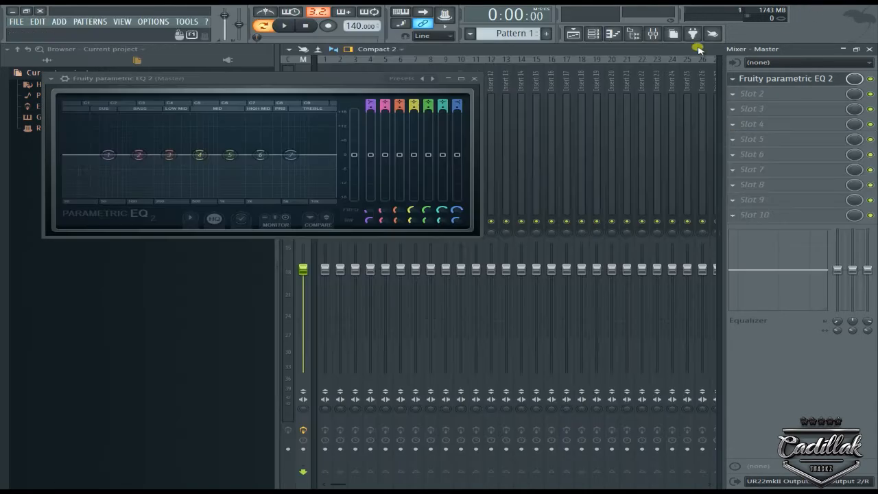
# Add a Nexus.64 instrument channel and separate its window from the Fruity Parametric EQ 2 window.
pyautogui.click(58, 21)
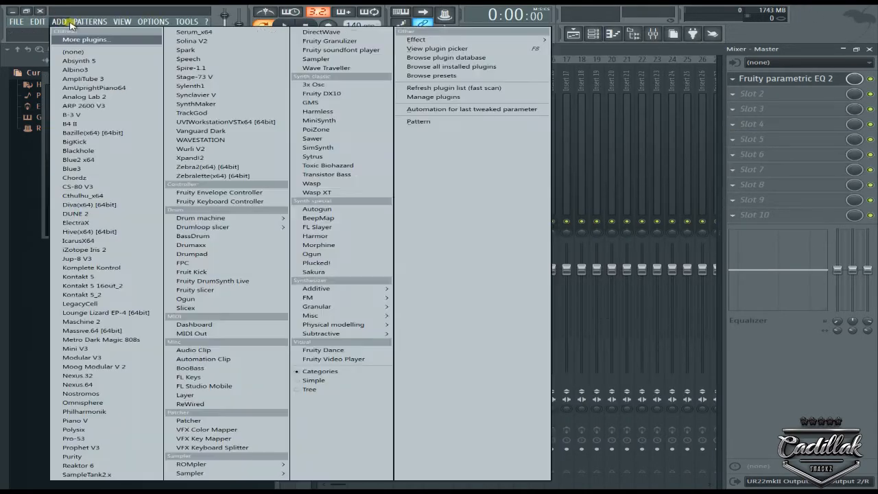
pyautogui.click(96, 384)
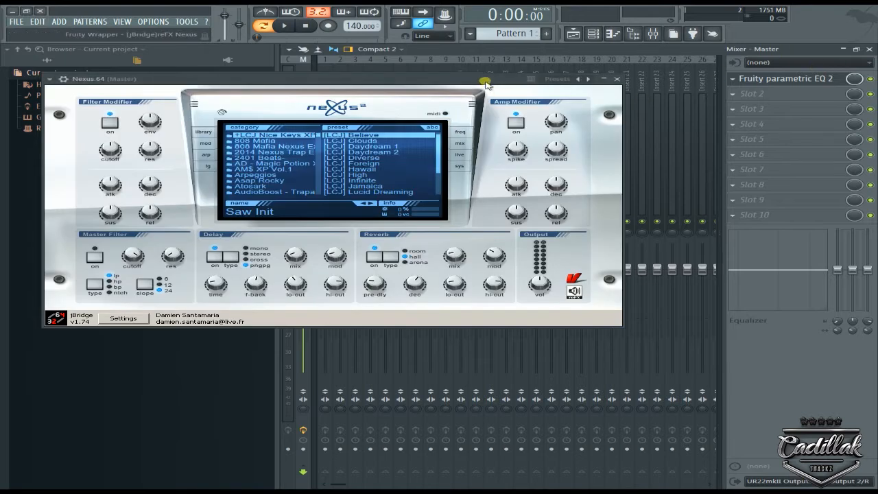
pyautogui.moveTo(486, 83); pyautogui.dragTo(668, 144)
pyautogui.moveTo(363, 83); pyautogui.dragTo(454, 87)
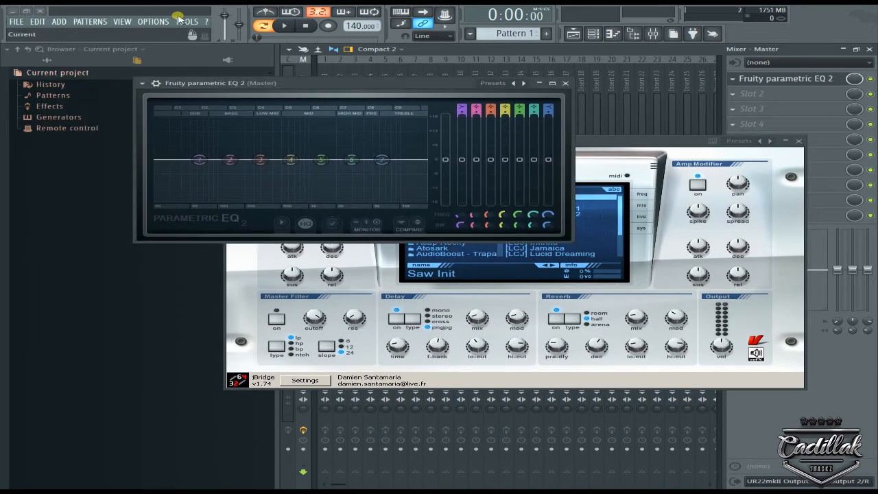
# Close the mixer and collapse the browser, repositioning the EQ and Nexus windows in the freed workspace.
pyautogui.click(868, 48)
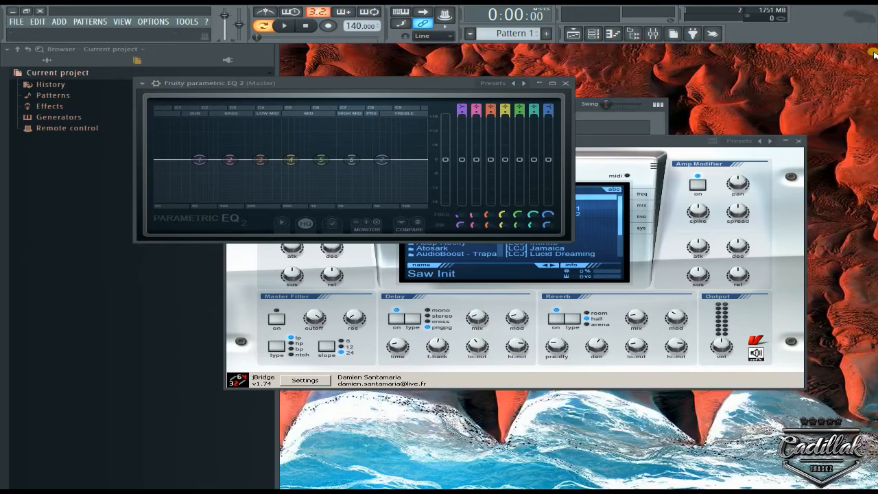
pyautogui.moveTo(277, 63); pyautogui.dragTo(3, 63)
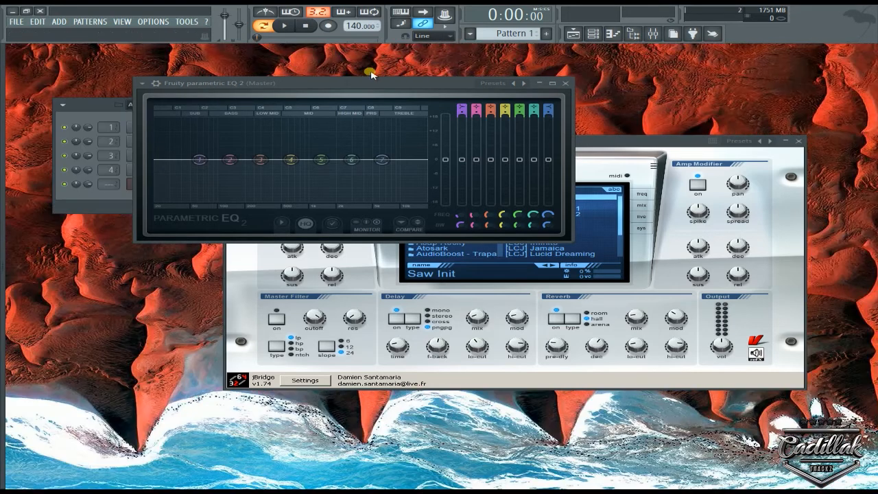
pyautogui.moveTo(362, 82); pyautogui.dragTo(426, 101)
pyautogui.moveTo(662, 143); pyautogui.dragTo(710, 147)
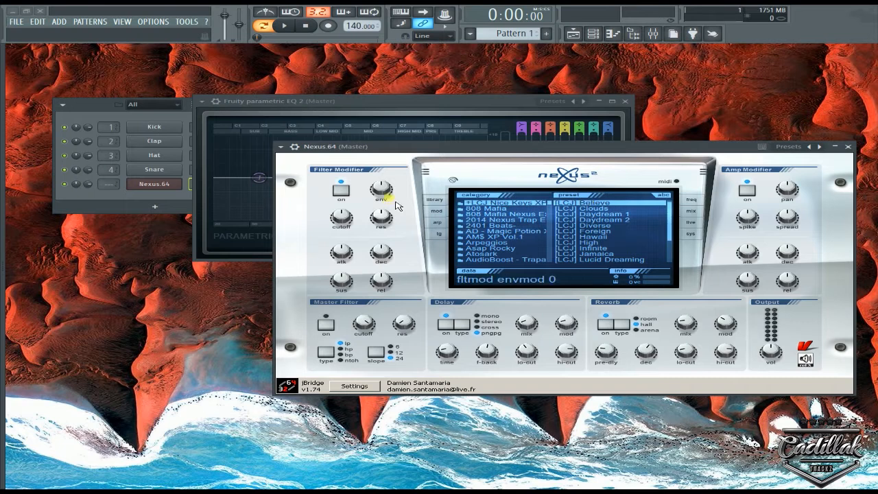
# Turn knobs in Nexus's Filter Modifier and Amp Modifier sections, ending with the Amp Modifier spike.
pyautogui.moveTo(381, 215); pyautogui.dragTo(382, 205)
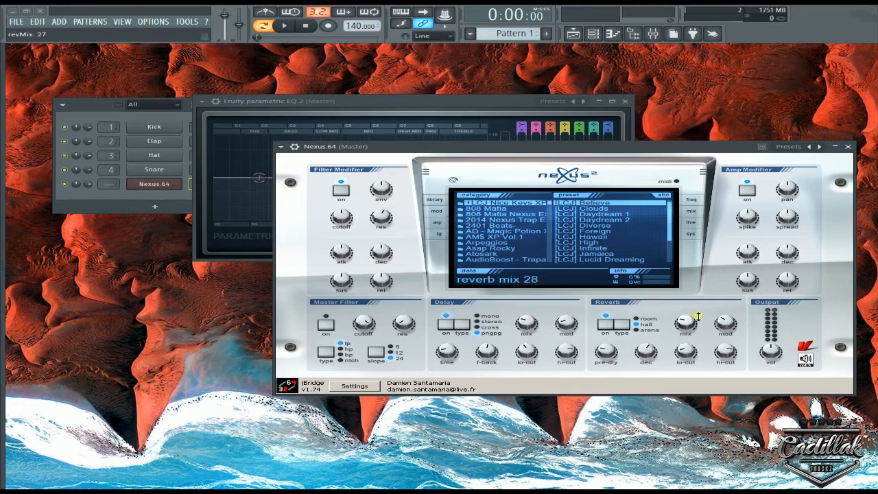
pyautogui.moveTo(753, 282); pyautogui.dragTo(752, 296)
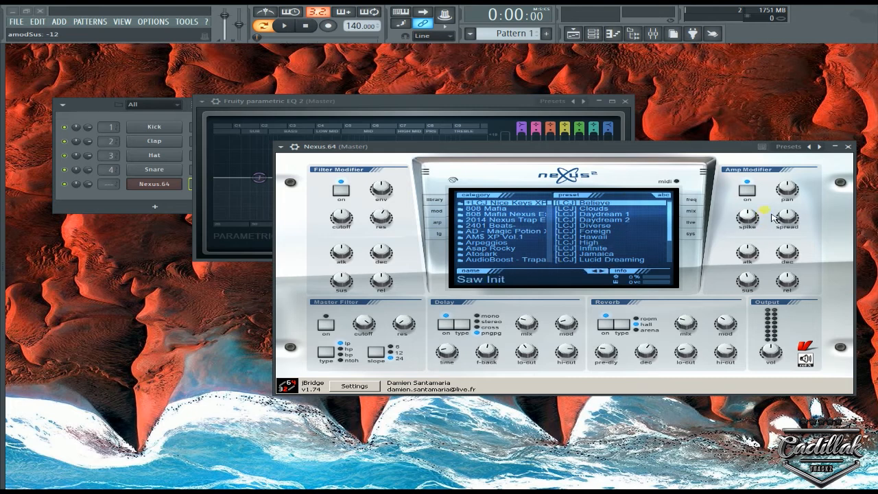
pyautogui.moveTo(750, 220)
pyautogui.mouseDown()
pyautogui.moveTo(769, 277)
pyautogui.moveTo(773, 219)
pyautogui.moveTo(752, 273)
pyautogui.moveTo(752, 226)
pyautogui.moveTo(748, 265)
pyautogui.moveTo(755, 199)
pyautogui.moveTo(787, 143)
pyautogui.moveTo(795, 219)
pyautogui.moveTo(754, 218)
pyautogui.moveTo(748, 209)
pyautogui.mouseUp()
# Set up a controller link for the last tweaked Nexus parameter, accepting the remote control settings with MIDI channel 1.
pyautogui.click(187, 21)
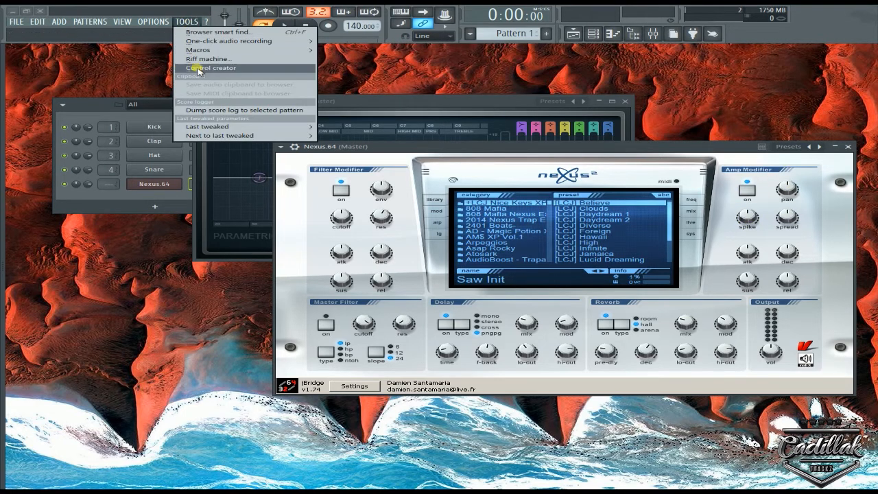
pyautogui.moveTo(242, 128)
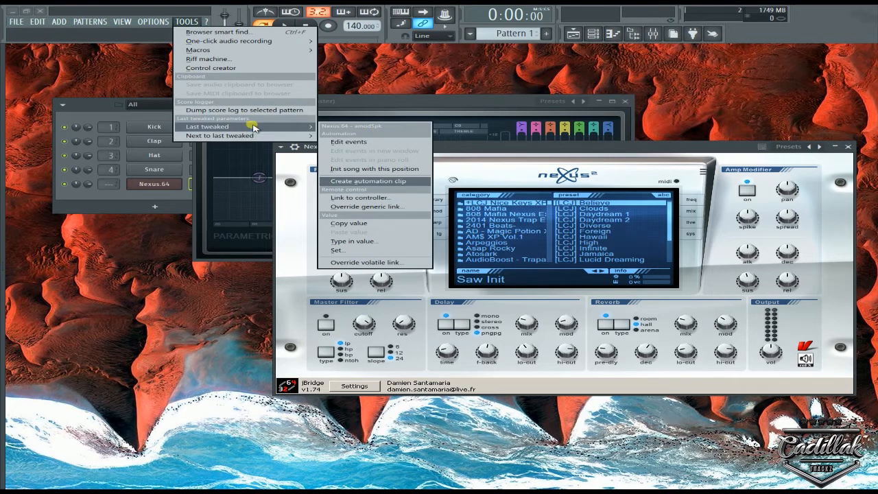
pyautogui.click(347, 198)
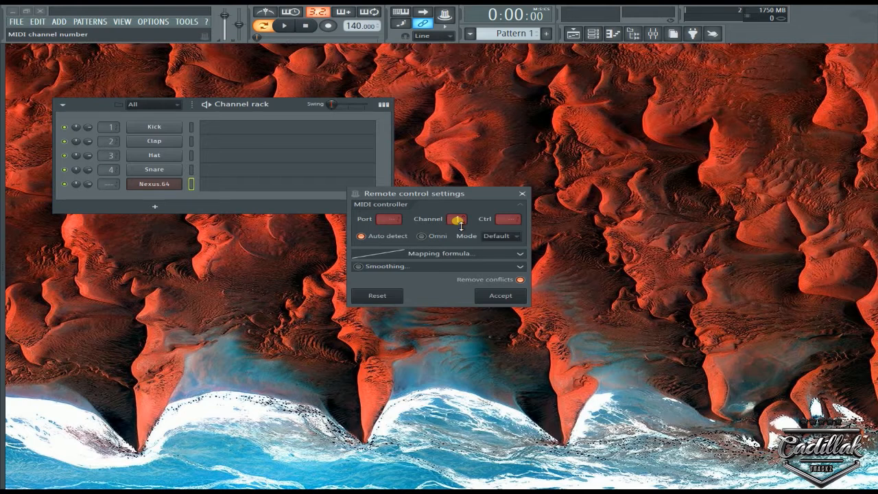
pyautogui.scroll(1, 459, 226)
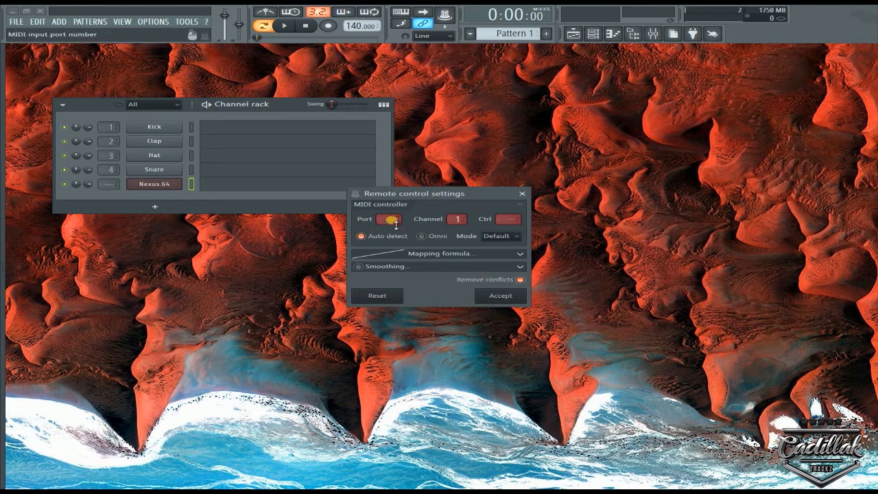
pyautogui.moveTo(396, 223); pyautogui.dragTo(399, 228)
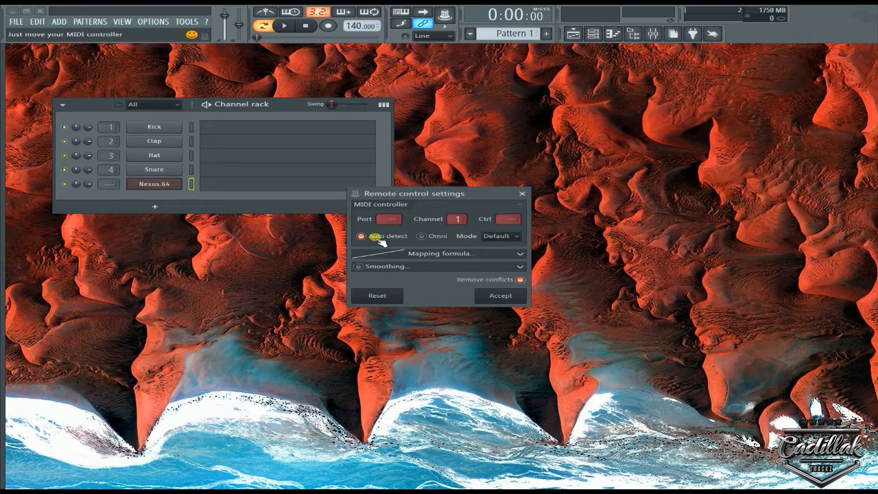
pyautogui.click(492, 300)
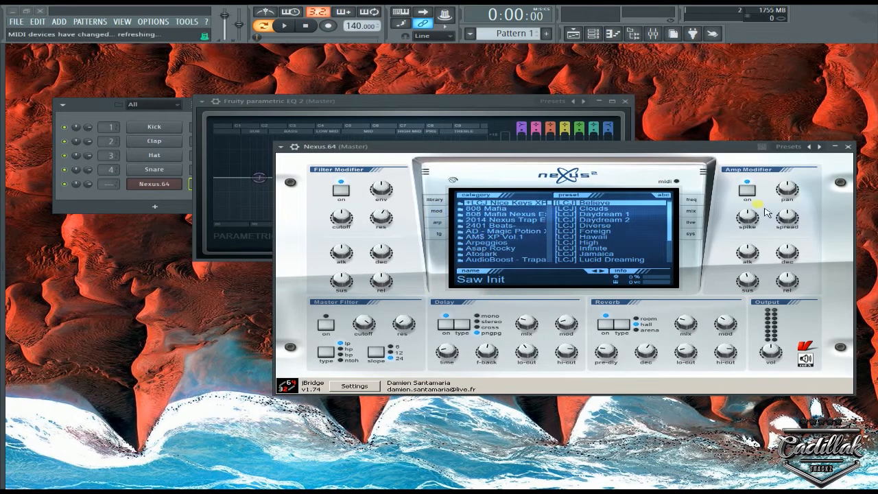
# Turn Nexus's Amp Modifier spike knob and link that last tweaked parameter to a MIDI controller.
pyautogui.moveTo(748, 221); pyautogui.dragTo(752, 271)
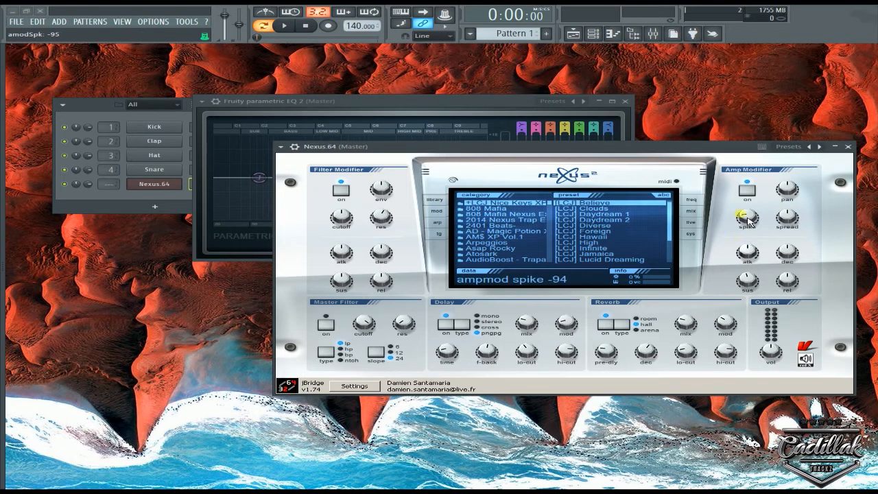
pyautogui.click(187, 21)
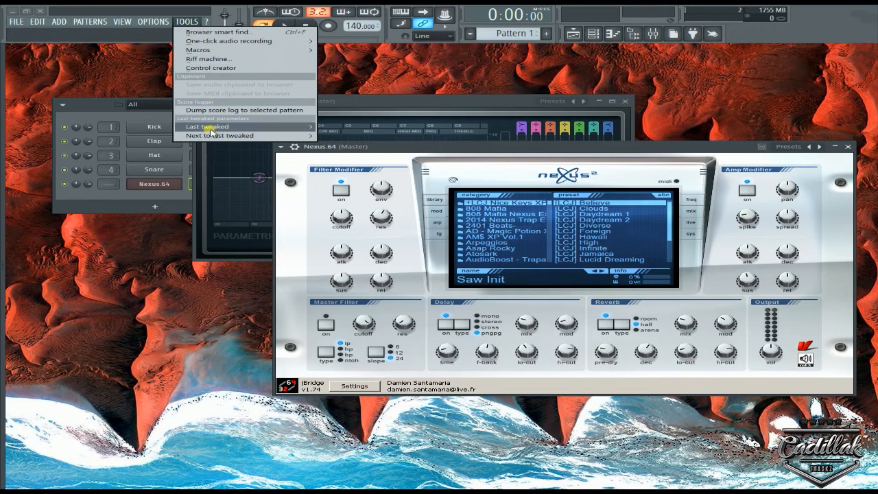
pyautogui.moveTo(209, 127)
pyautogui.click(389, 197)
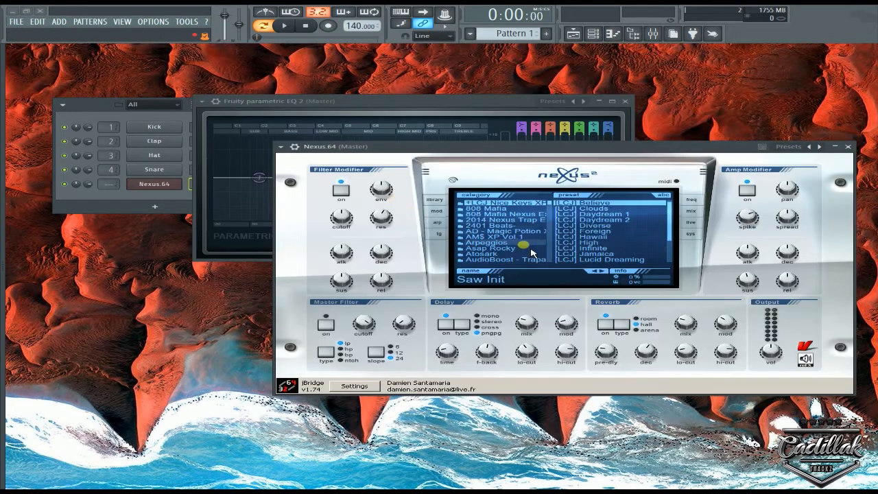
# Shift the Nexus window and reopen the controller link settings of the last tweaked spike parameter.
pyautogui.moveTo(737, 154); pyautogui.dragTo(640, 159)
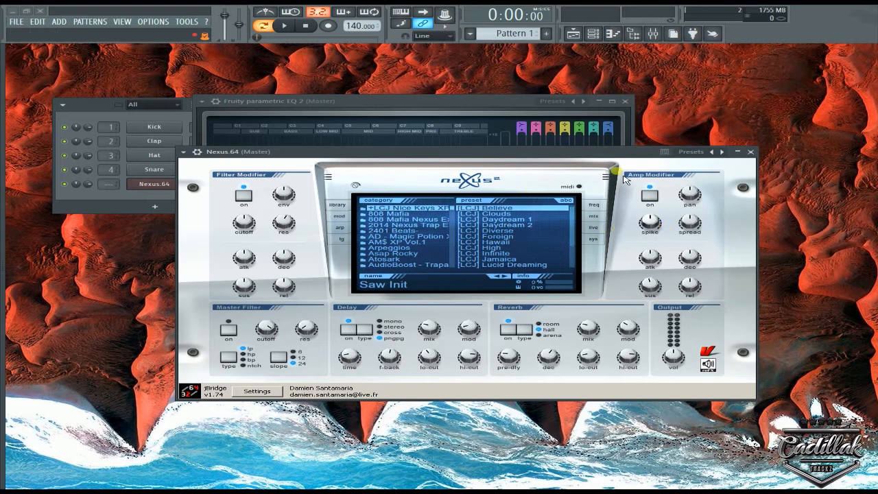
pyautogui.click(186, 21)
pyautogui.moveTo(238, 129)
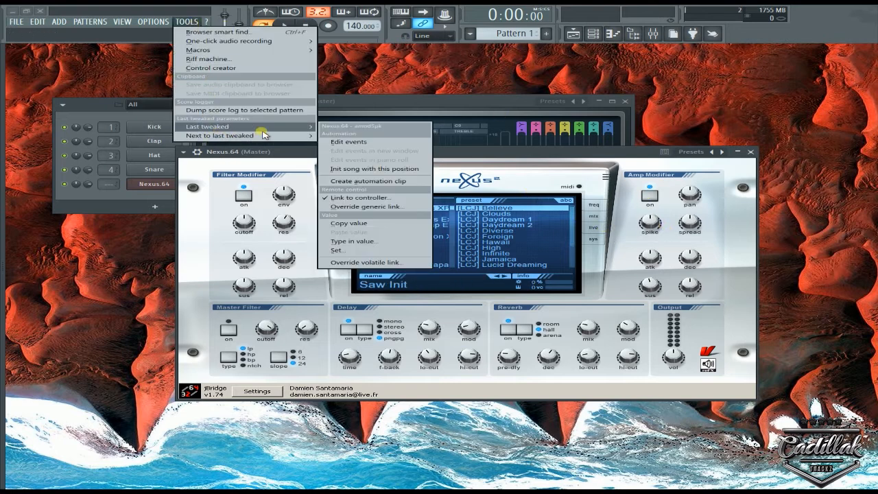
pyautogui.click(360, 197)
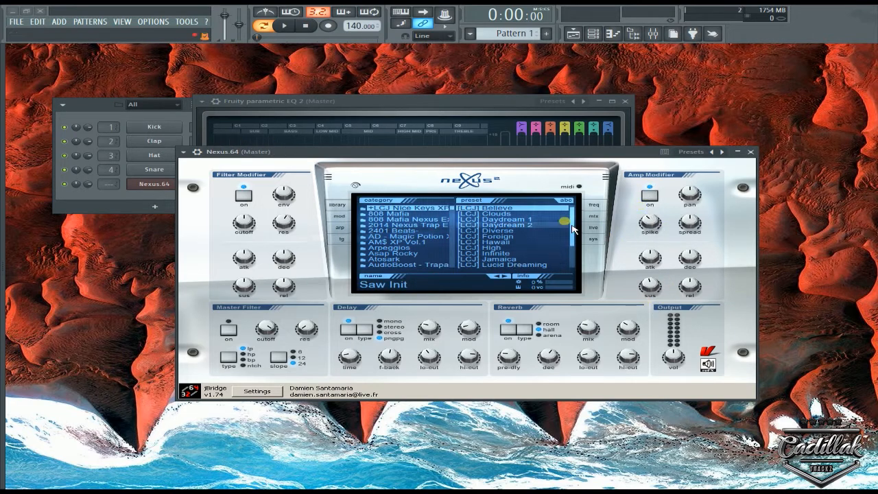
# Turn Nexus's Amp Modifier attack knob and link that last tweaked parameter to a MIDI controller.
pyautogui.moveTo(656, 261); pyautogui.dragTo(659, 283)
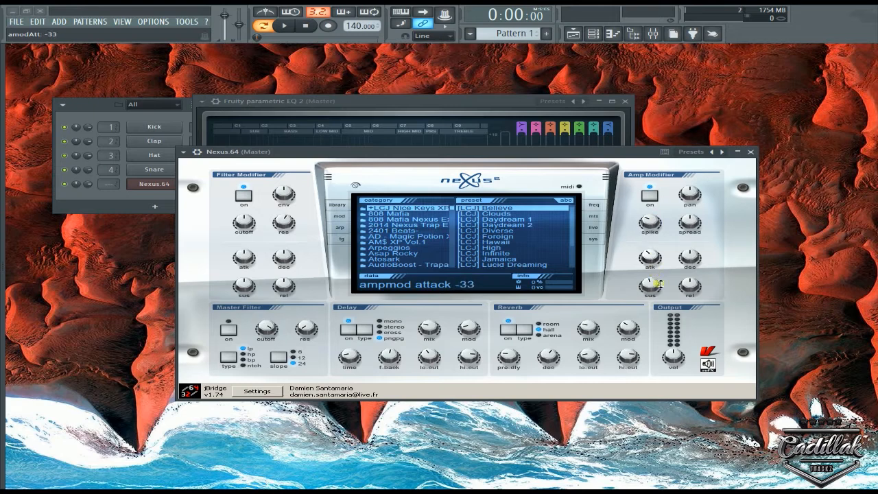
pyautogui.click(186, 21)
pyautogui.moveTo(210, 127)
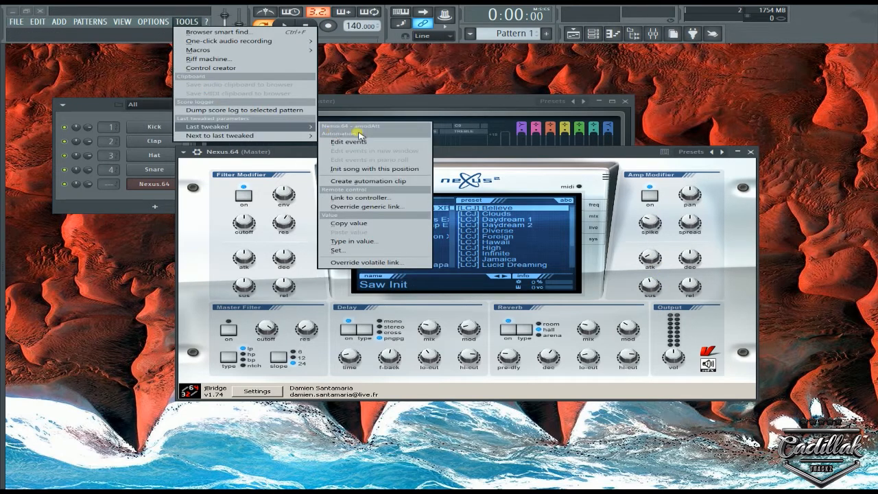
pyautogui.click(349, 198)
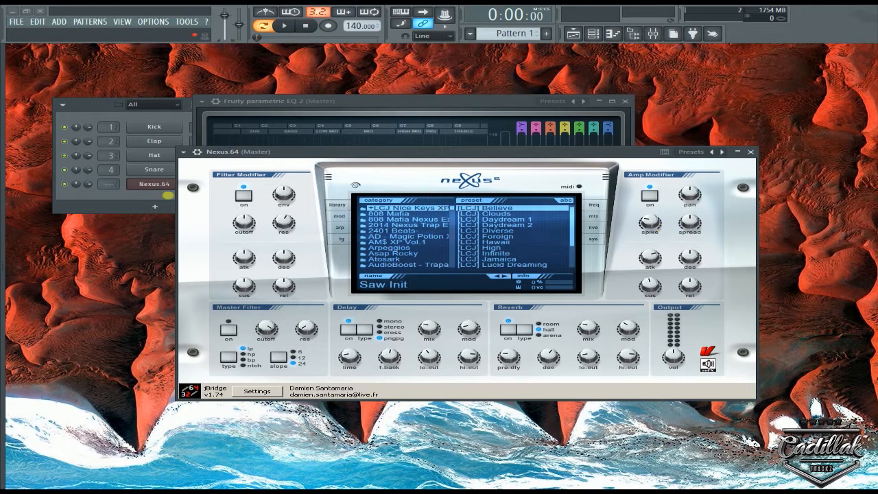
# Reopen the browser and arrange the plugin windows beside it with Fruity Parametric EQ 2 in front.
pyautogui.click(443, 114)
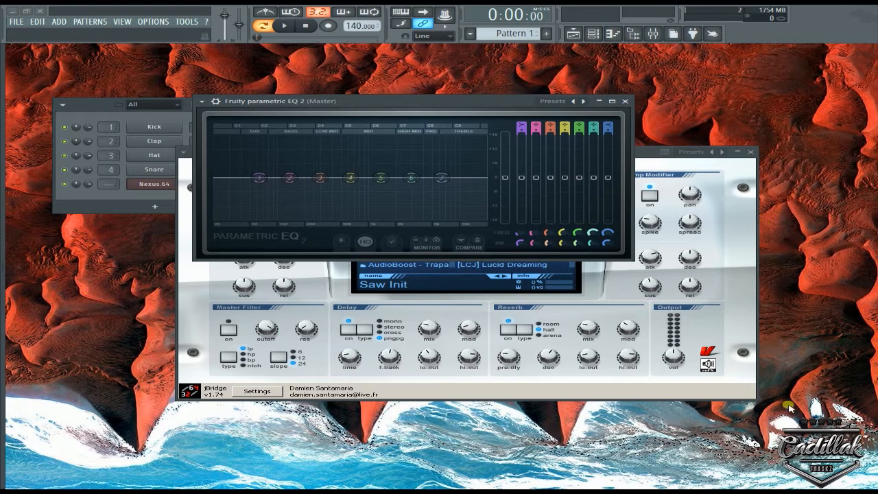
pyautogui.moveTo(392, 102); pyautogui.dragTo(484, 135)
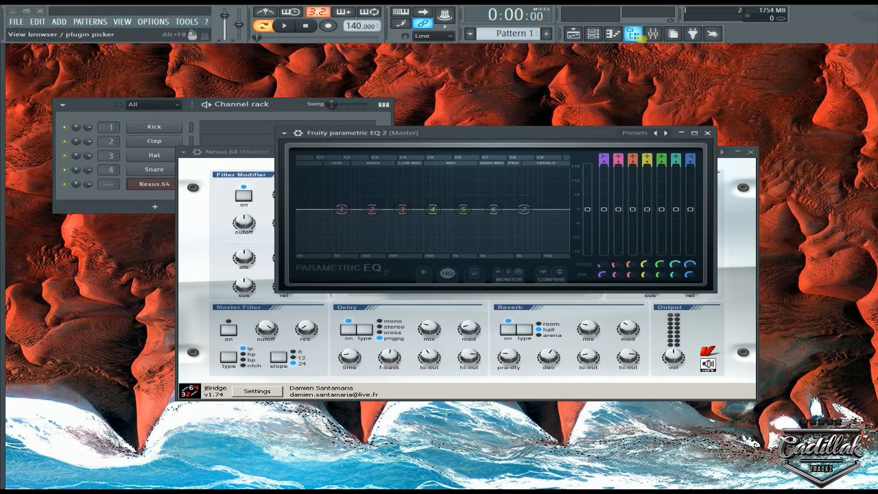
pyautogui.click(634, 36)
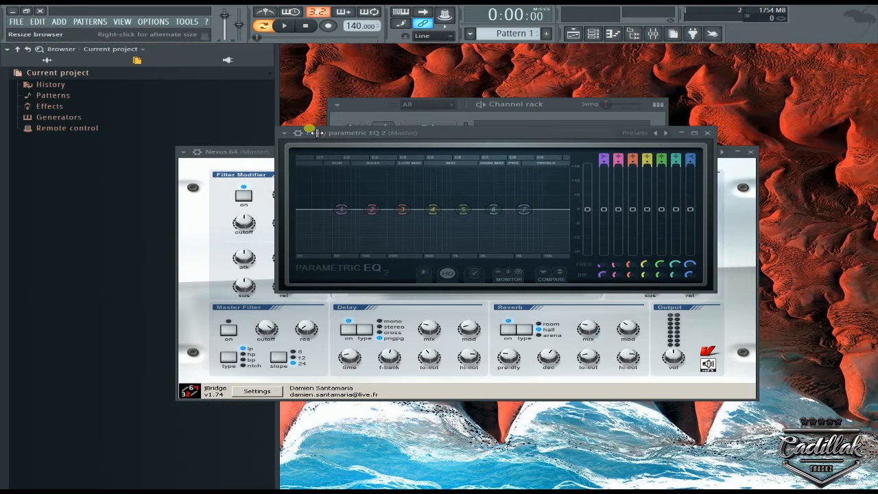
pyautogui.moveTo(241, 150); pyautogui.dragTo(368, 236)
pyautogui.click(458, 133)
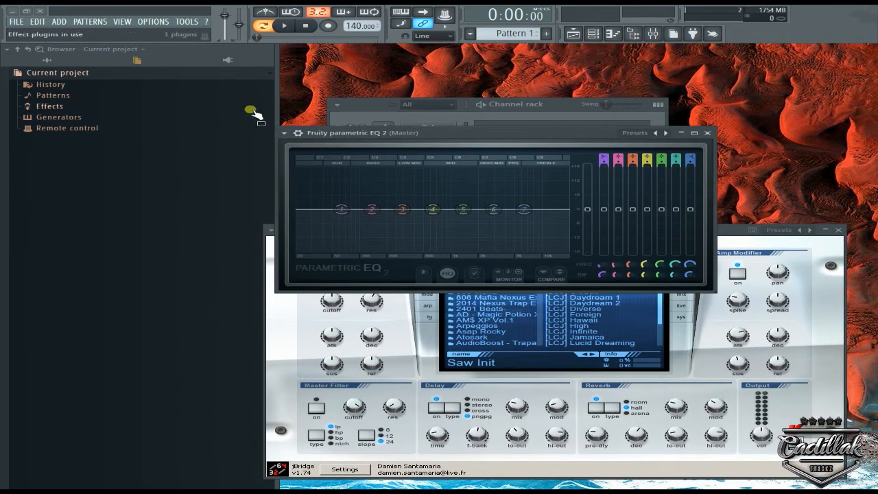
# View the linkable parameter list of Fruity Parametric EQ 2's Link all parameters settings and close them without linking anything.
pyautogui.click(284, 134)
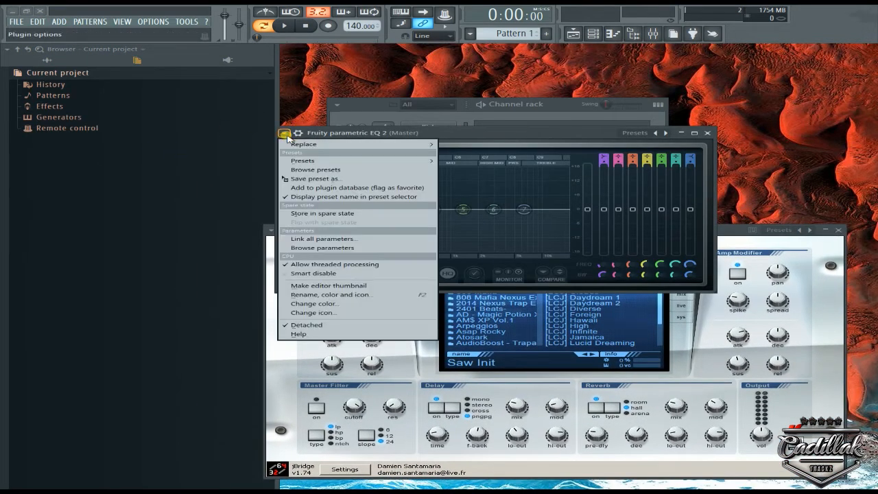
pyautogui.click(321, 239)
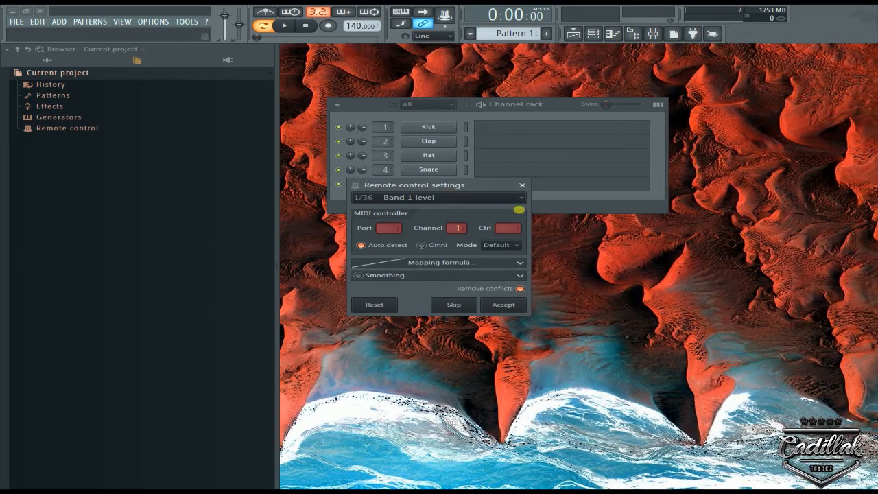
pyautogui.click(518, 200)
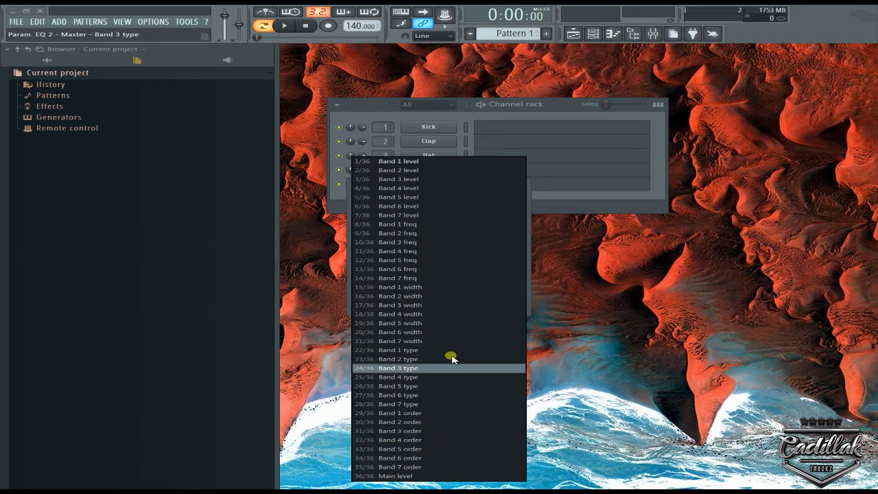
pyautogui.click(722, 243)
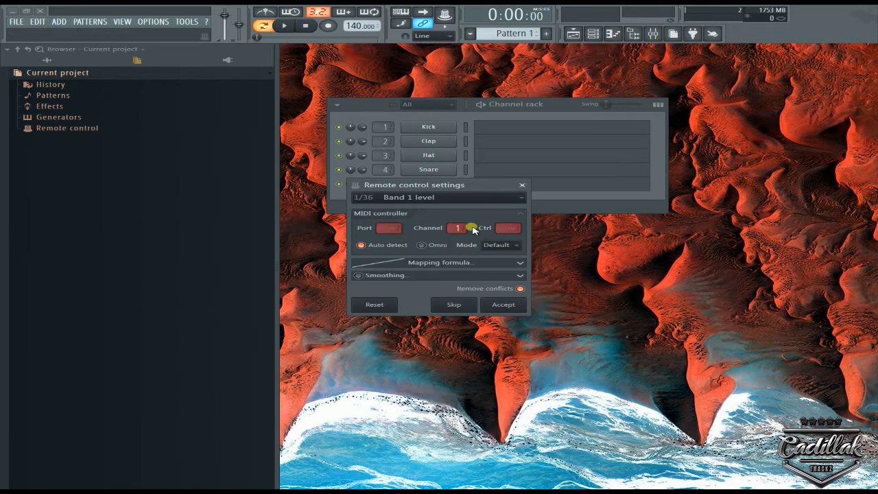
pyautogui.click(522, 184)
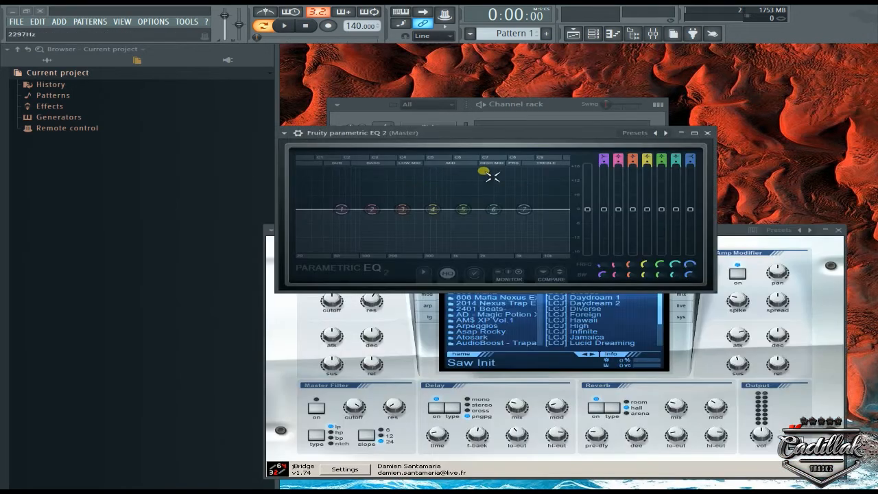
# List Fruity Parametric EQ 2's parameters in the browser and examine its band level, frequency, width, type and order entries.
pyautogui.click(280, 133)
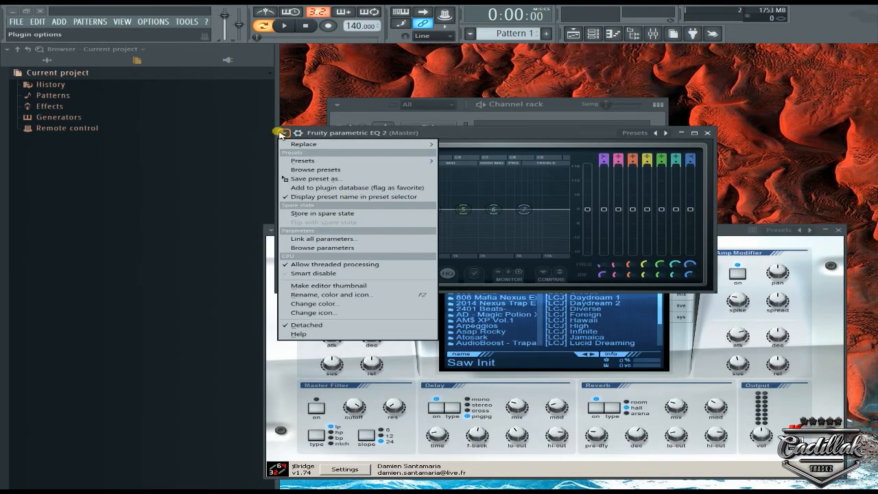
pyautogui.click(331, 250)
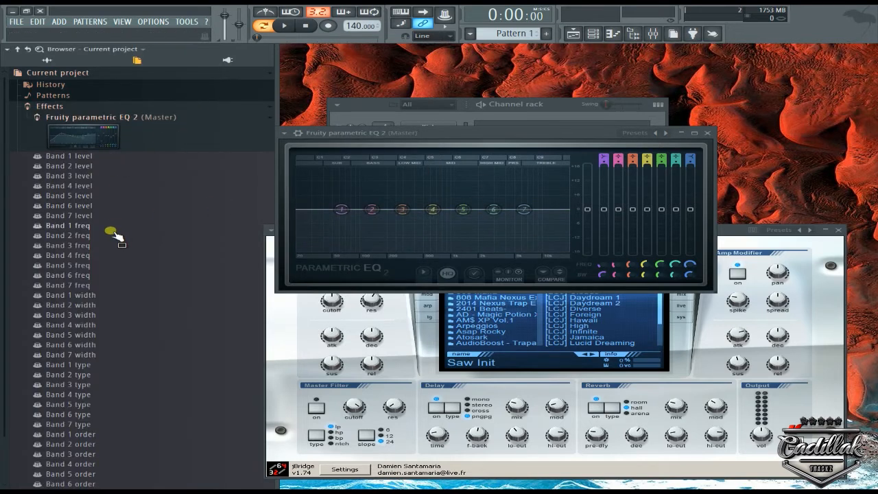
pyautogui.scroll(-2, 115, 212)
pyautogui.scroll(2, 115, 211)
pyautogui.scroll(-2, 112, 203)
pyautogui.scroll(2, 112, 200)
pyautogui.scroll(-2, 112, 199)
pyautogui.scroll(2, 113, 202)
pyautogui.scroll(-2, 112, 197)
pyautogui.scroll(2, 112, 192)
pyautogui.scroll(-2, 113, 188)
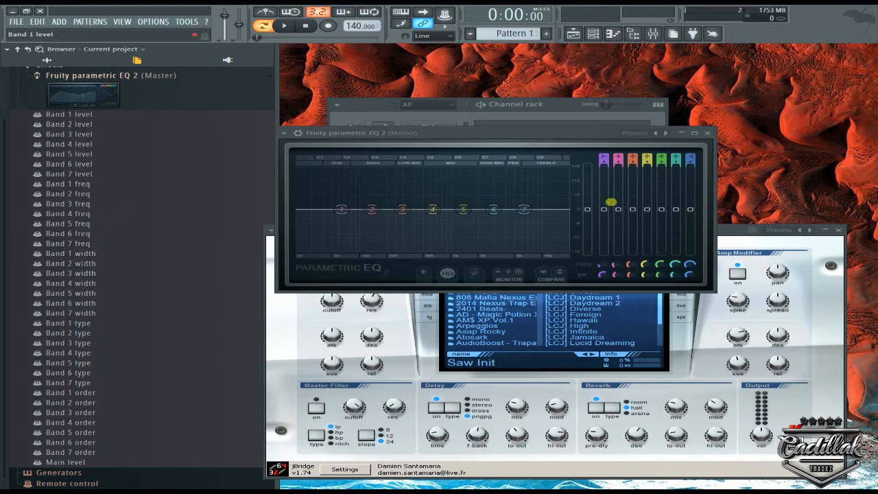
# List Nexus's parameters in the browser and examine its modifier, automation source and MIDI CC entries.
pyautogui.click(726, 230)
pyautogui.click(273, 230)
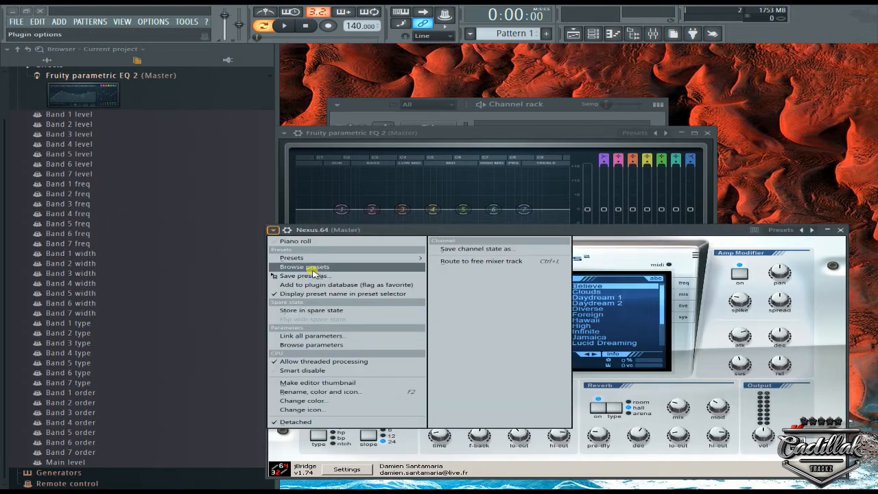
pyautogui.click(333, 345)
pyautogui.scroll(-12, 143, 212)
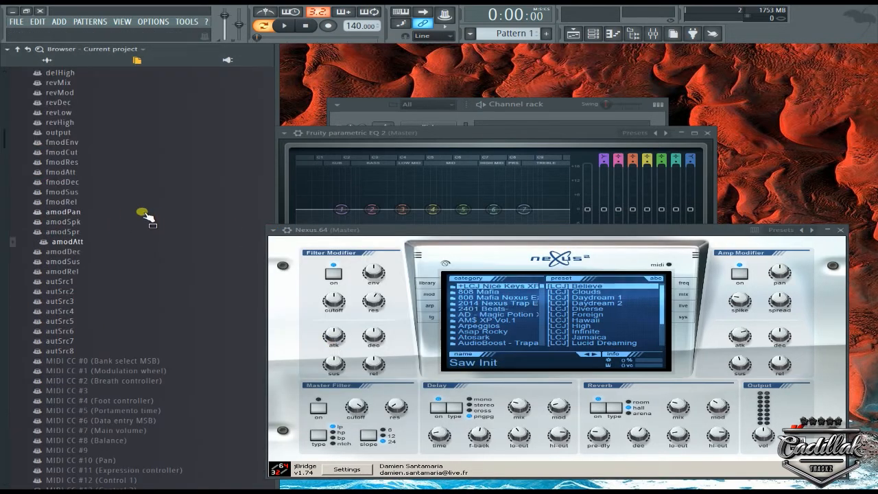
pyautogui.scroll(-20, 96, 133)
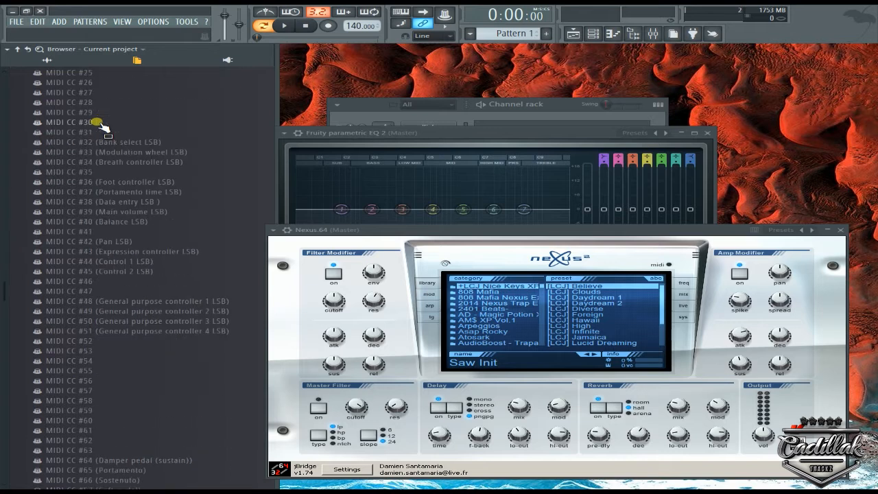
pyautogui.scroll(10, 148, 169)
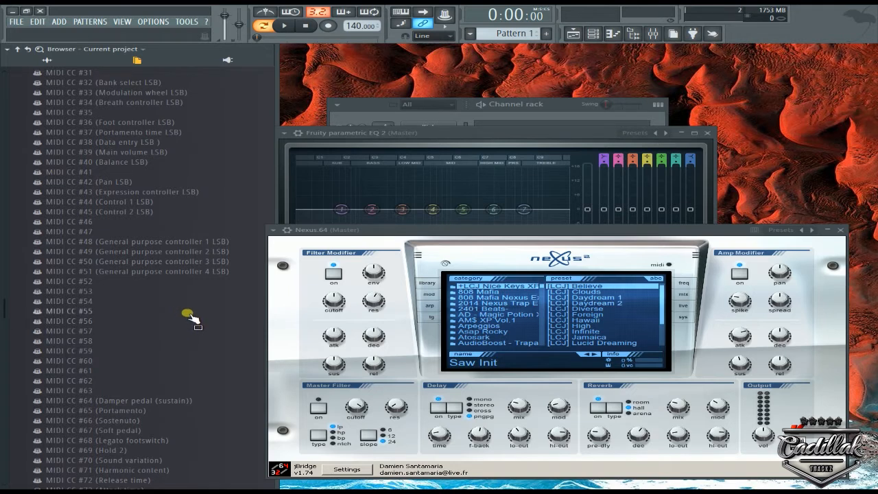
pyautogui.scroll(-10, 193, 319)
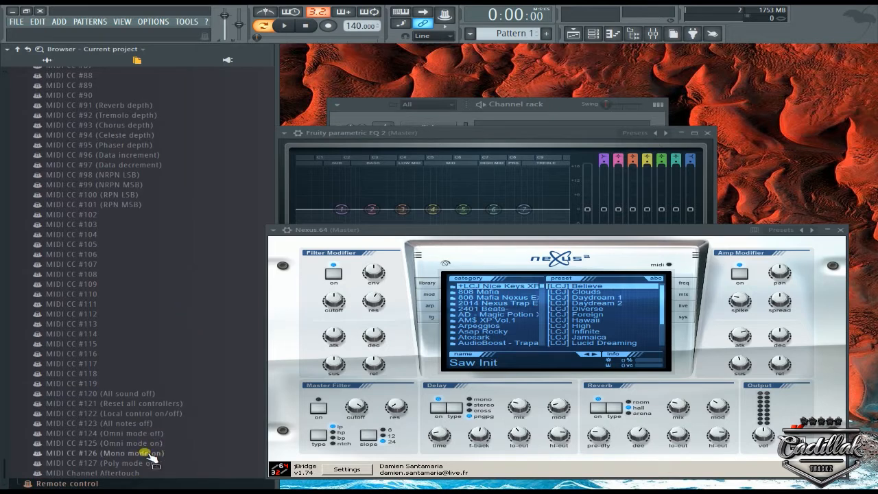
pyautogui.scroll(13, 141, 412)
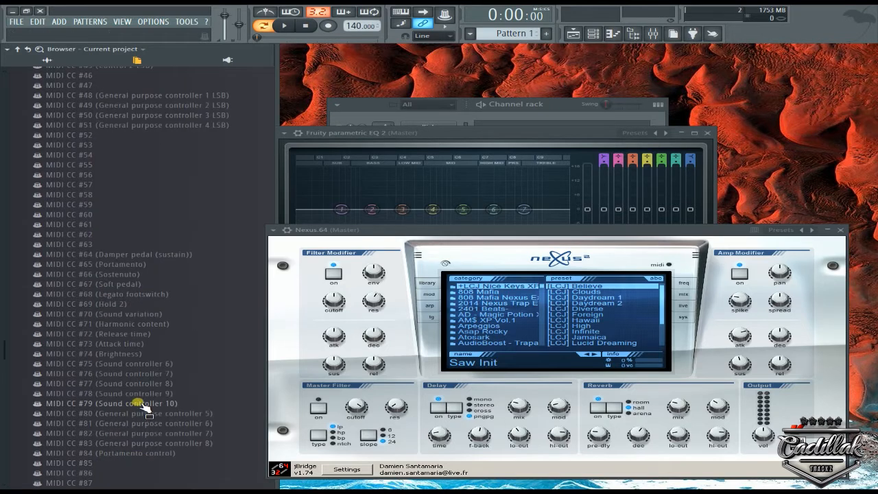
pyautogui.scroll(4, 154, 335)
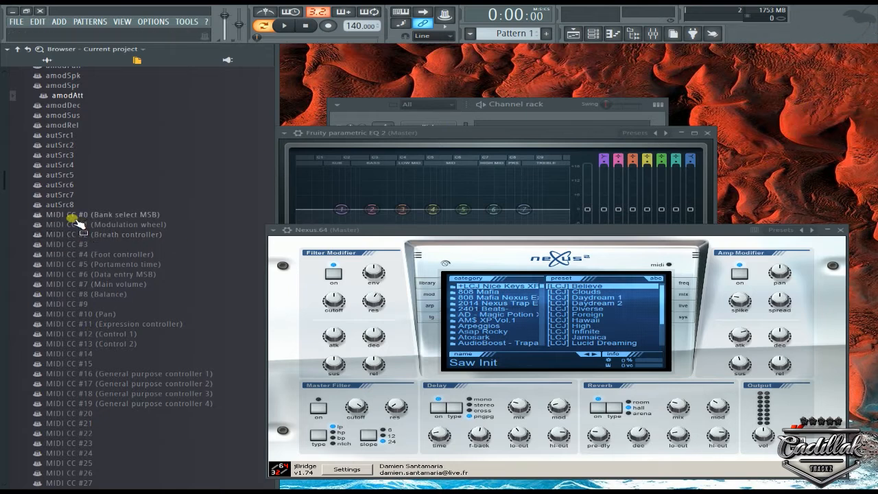
# Look through Nexus's MIDI CC entries to the end of the list and return to MIDI CC #0.
pyautogui.moveTo(72, 234); pyautogui.dragTo(445, 265)
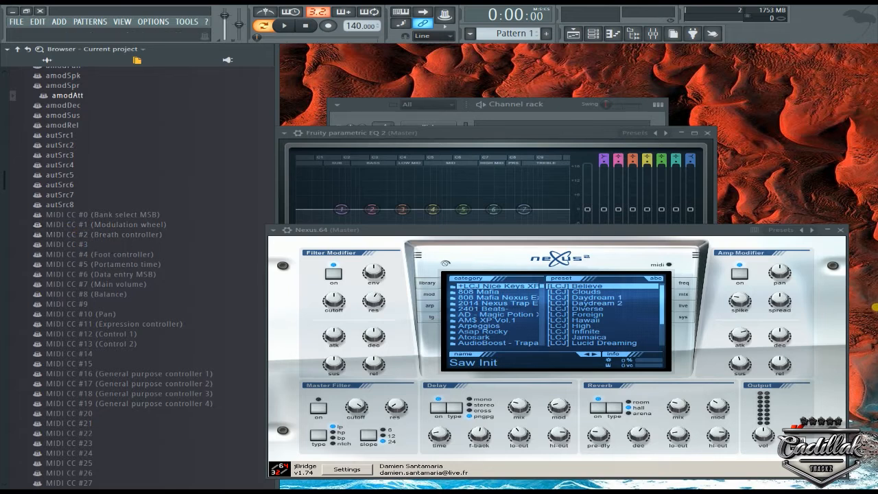
pyautogui.moveTo(875, 302); pyautogui.dragTo(121, 396)
pyautogui.scroll(-5, 130, 264)
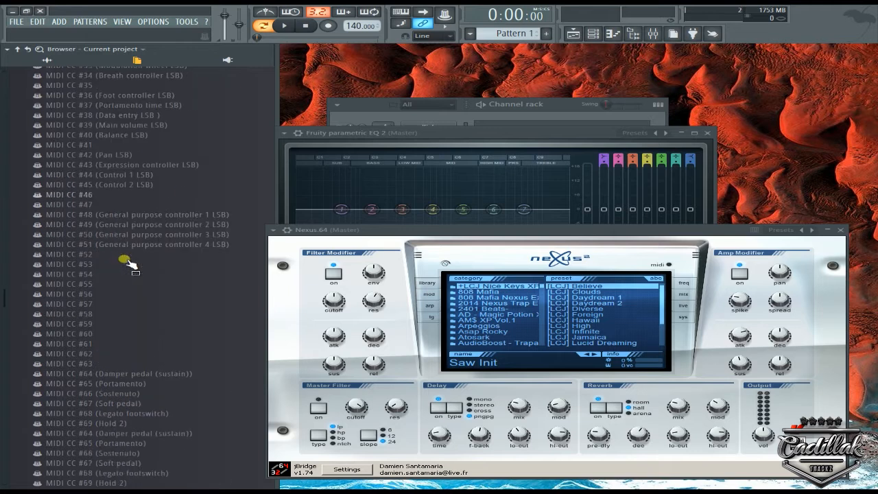
pyautogui.scroll(-5, 189, 256)
pyautogui.scroll(-4, 189, 244)
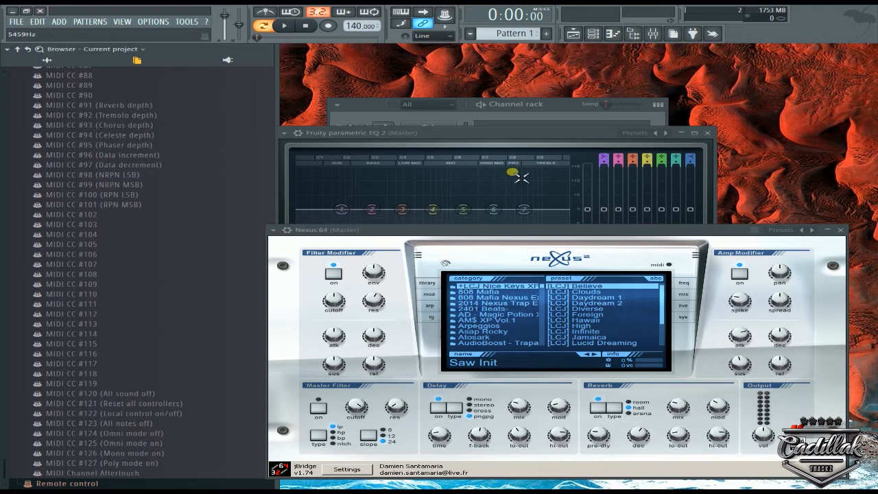
pyautogui.scroll(2, 179, 162)
pyautogui.scroll(8, 90, 144)
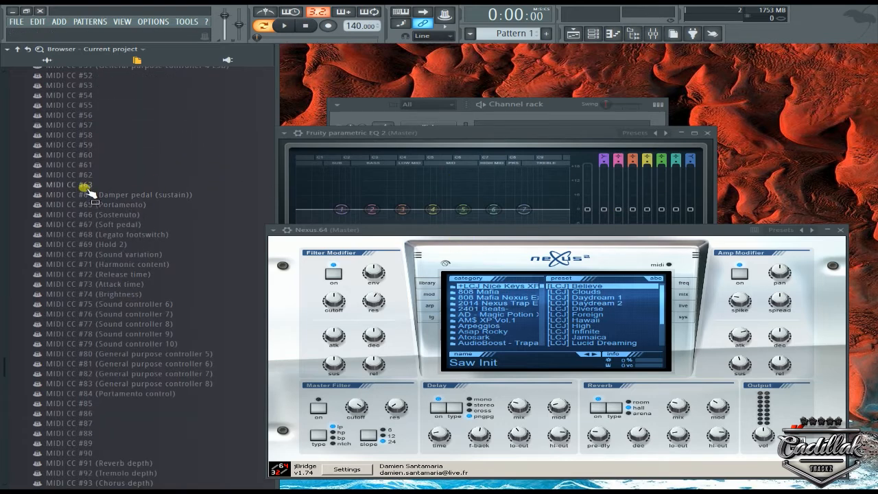
pyautogui.scroll(5, 110, 231)
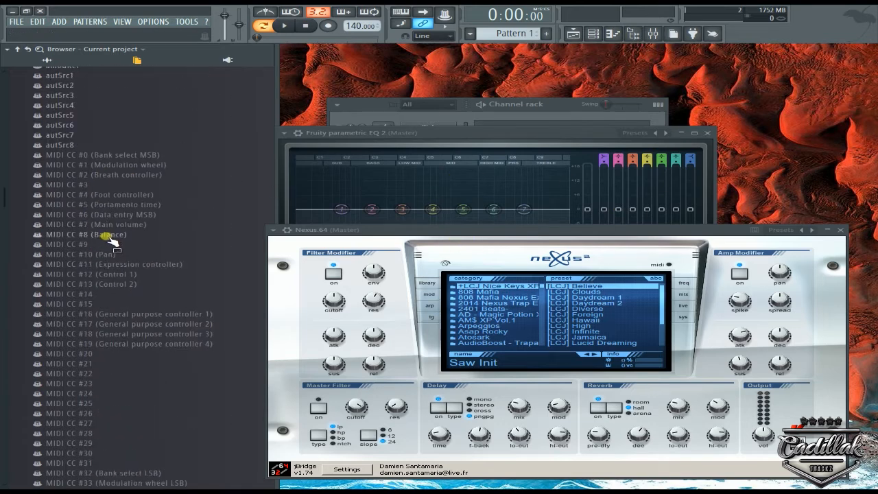
# Link Nexus's MIDI CC #1 (Modulation wheel) parameter to a MIDI controller.
pyautogui.moveTo(105, 171); pyautogui.dragTo(45, 164)
pyautogui.rightClick(47, 165)
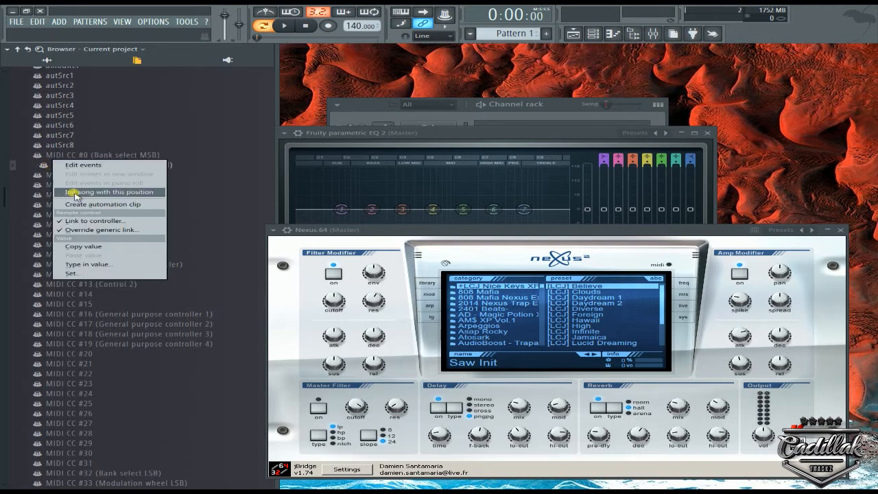
pyautogui.click(88, 221)
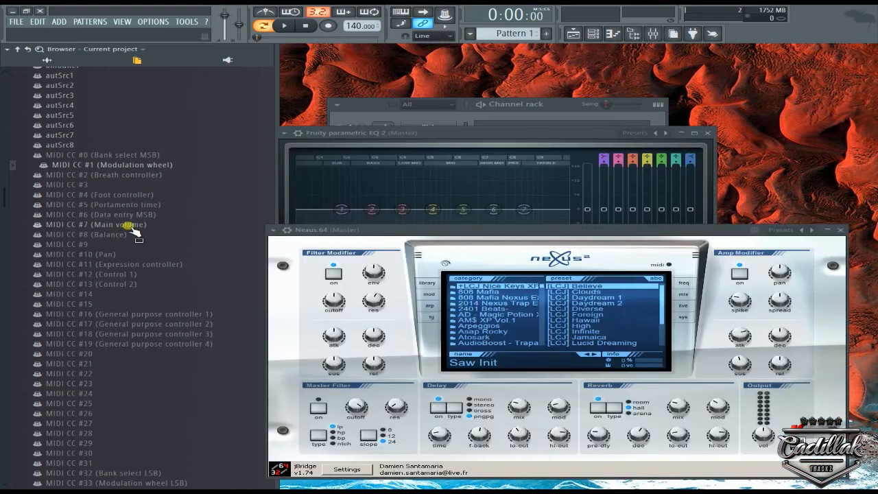
pyautogui.rightClick(115, 165)
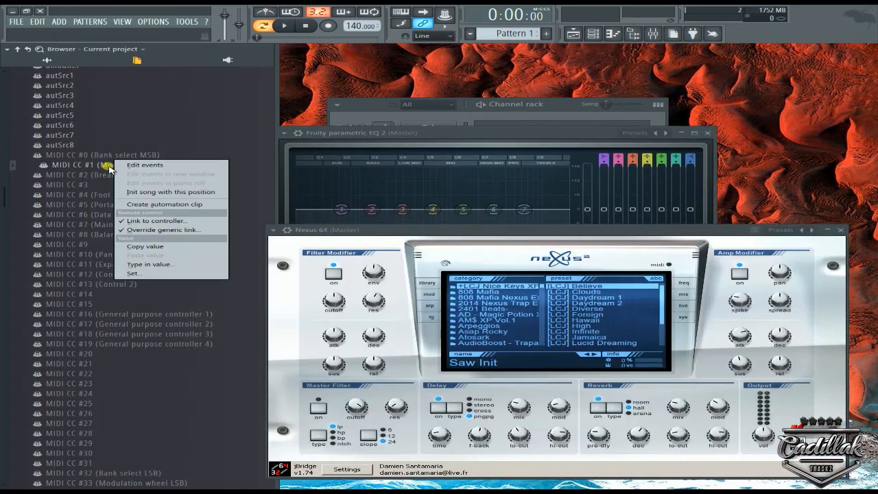
pyautogui.click(175, 221)
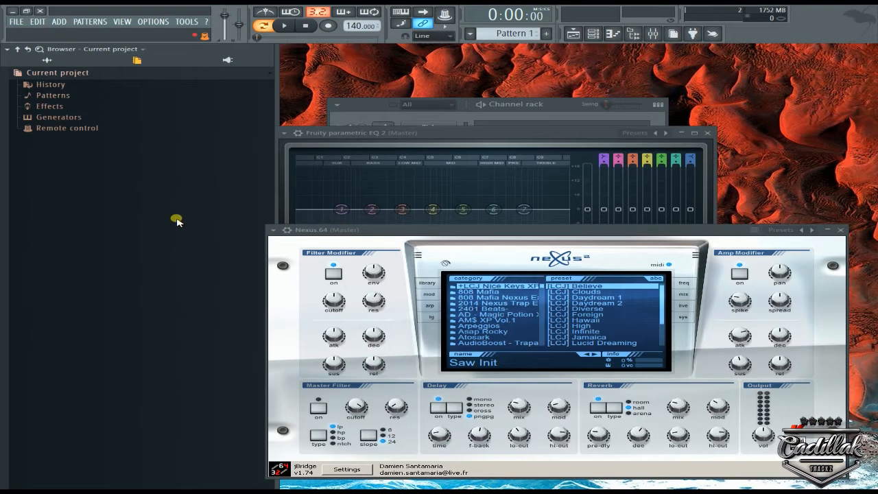
# List Nexus's parameters in the browser again and set up a controller link for MIDI CC #23.
pyautogui.click(273, 231)
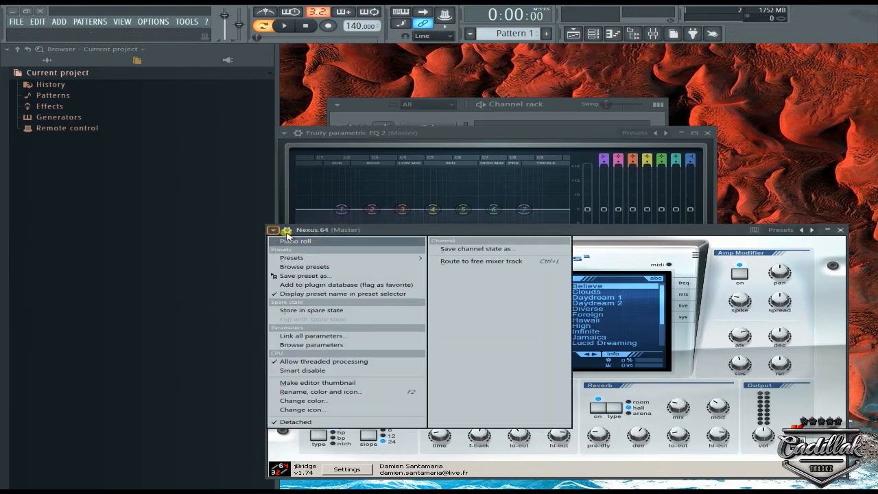
pyautogui.click(287, 234)
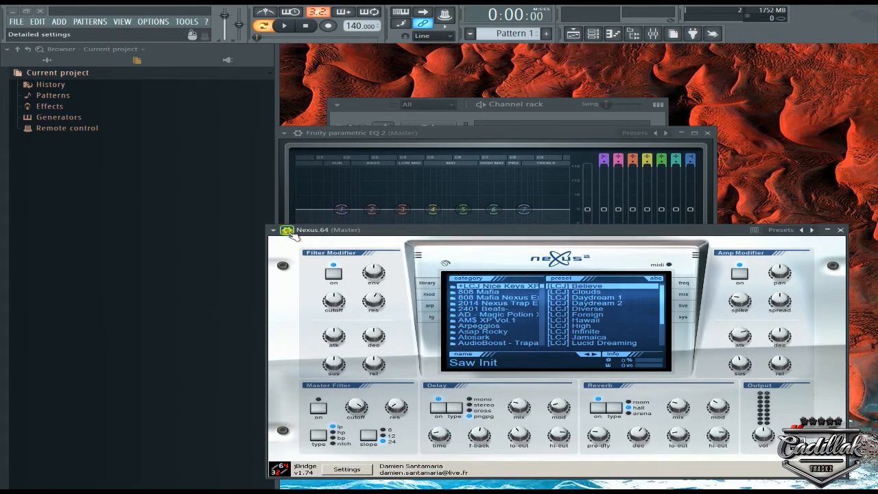
pyautogui.click(290, 233)
pyautogui.click(313, 348)
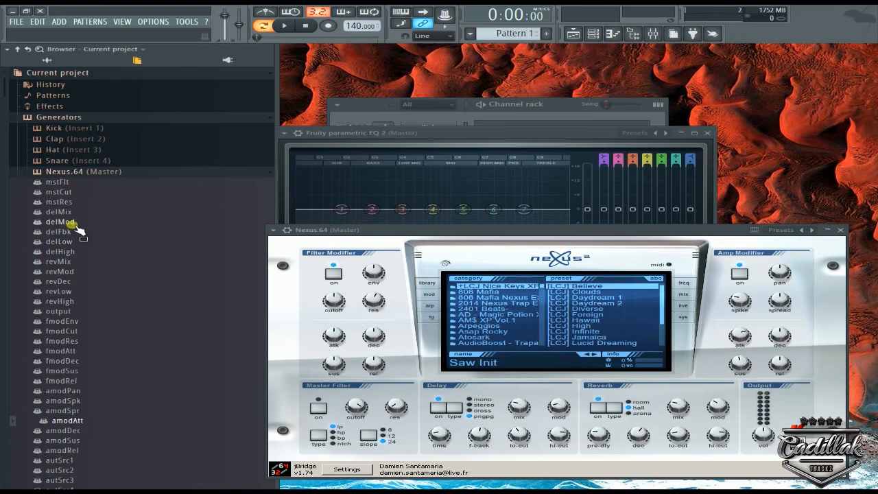
pyautogui.scroll(-10, 69, 237)
pyautogui.rightClick(69, 111)
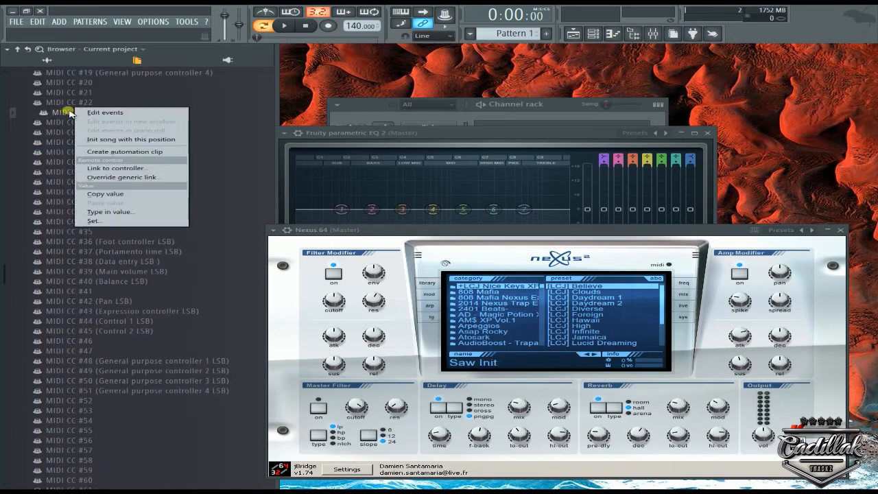
pyautogui.click(110, 175)
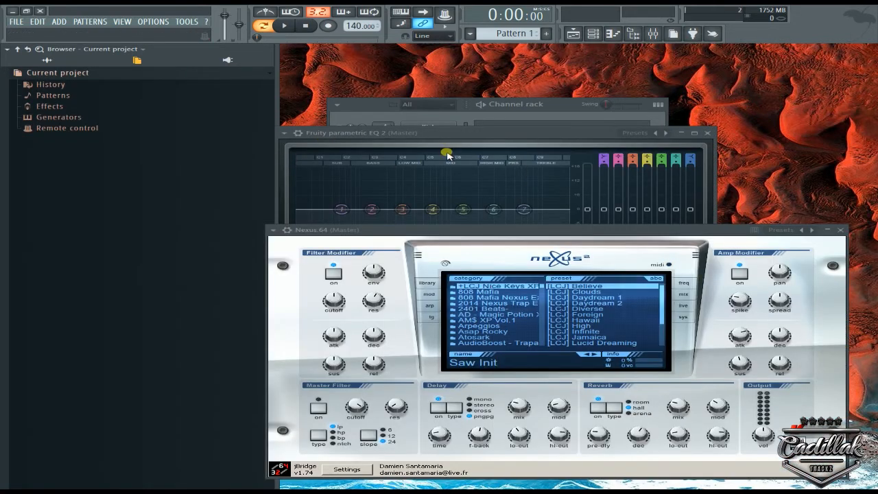
# Show Nexus's detailed wrapper settings and list its parameters in the browser down to the MIDI CC entries.
pyautogui.click(297, 233)
pyautogui.click(274, 230)
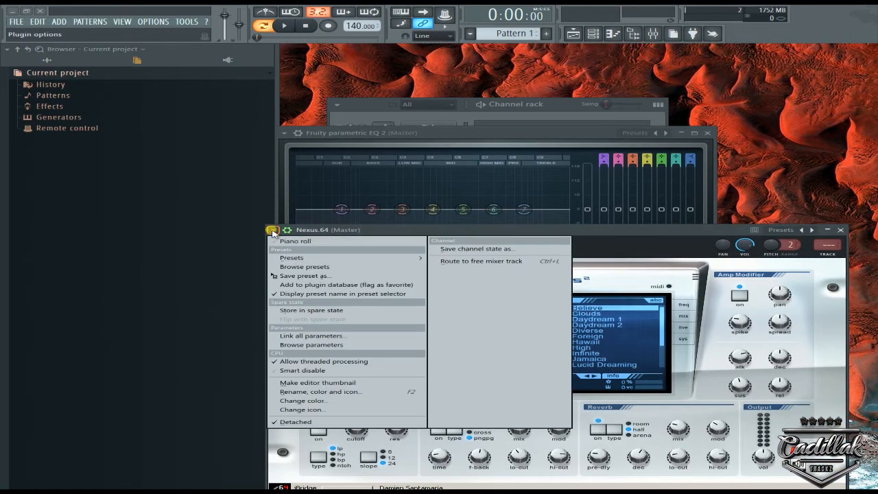
pyautogui.click(328, 346)
pyautogui.scroll(-15, 109, 288)
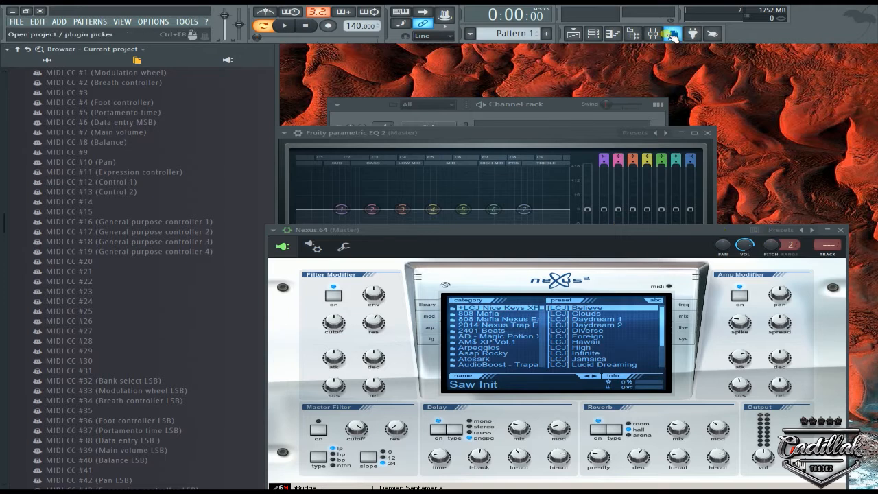
# Open the mixer and close the Fruity Parametric EQ 2 and Nexus windows.
pyautogui.click(653, 34)
pyautogui.click(707, 132)
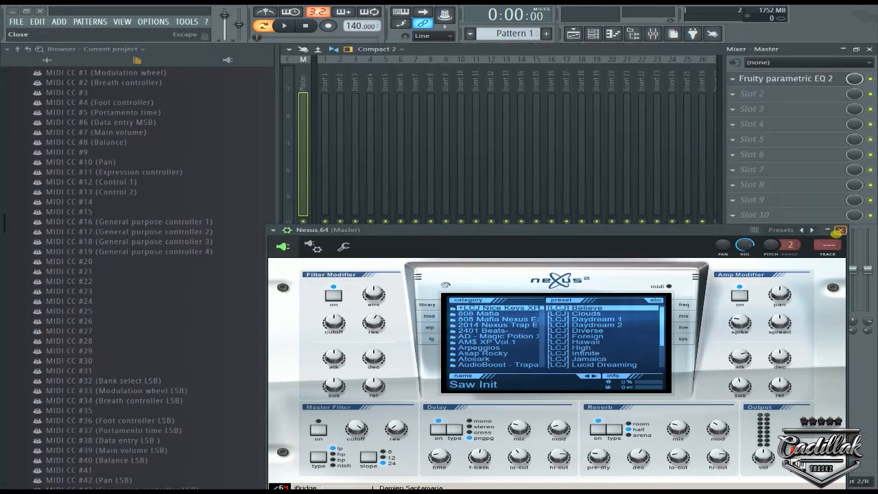
pyautogui.click(839, 231)
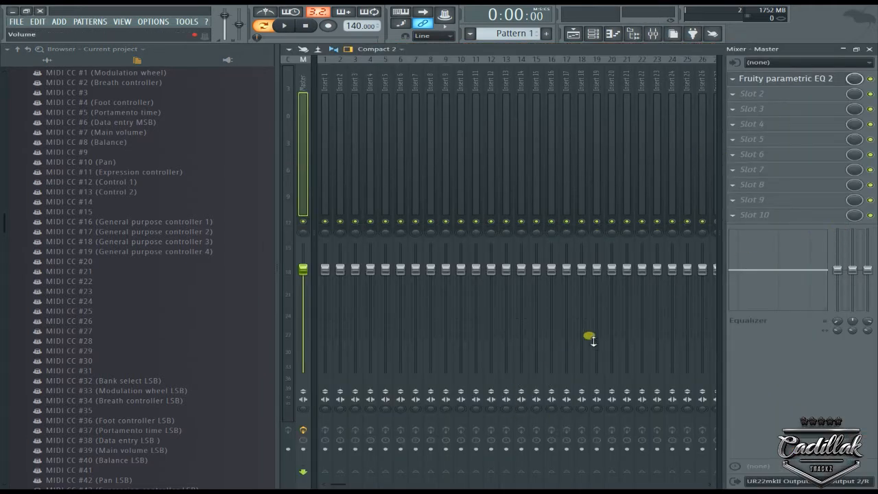
# Show the remote-control link options of a mixer track's panning, a track's volume fader and the effect slots' mix levels, and close the mixer.
pyautogui.rightClick(613, 232)
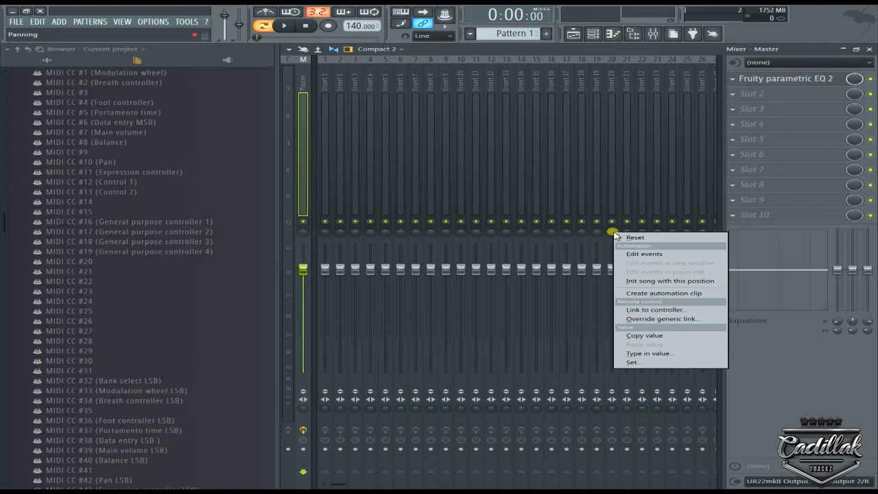
pyautogui.rightClick(571, 267)
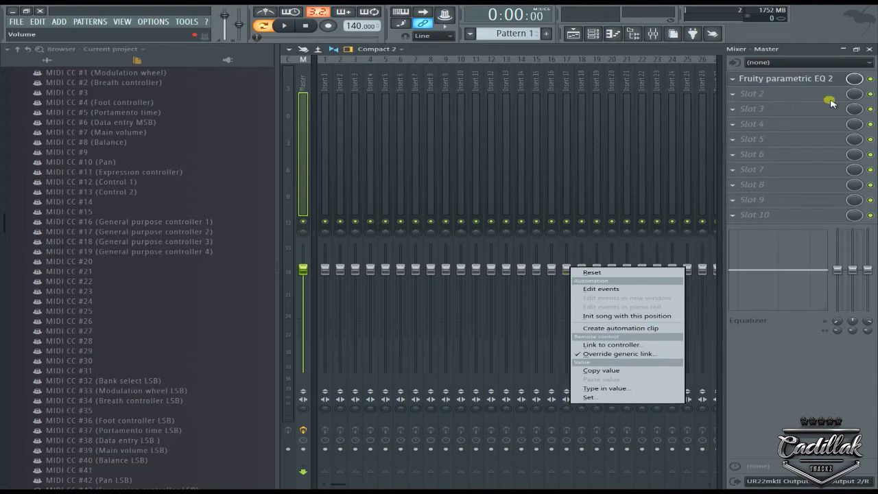
pyautogui.rightClick(851, 82)
pyautogui.rightClick(851, 81)
pyautogui.rightClick(851, 79)
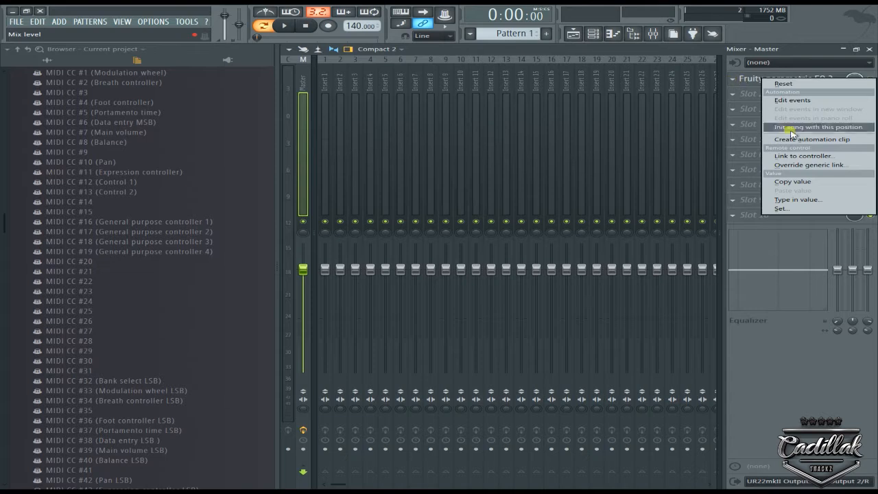
pyautogui.rightClick(856, 217)
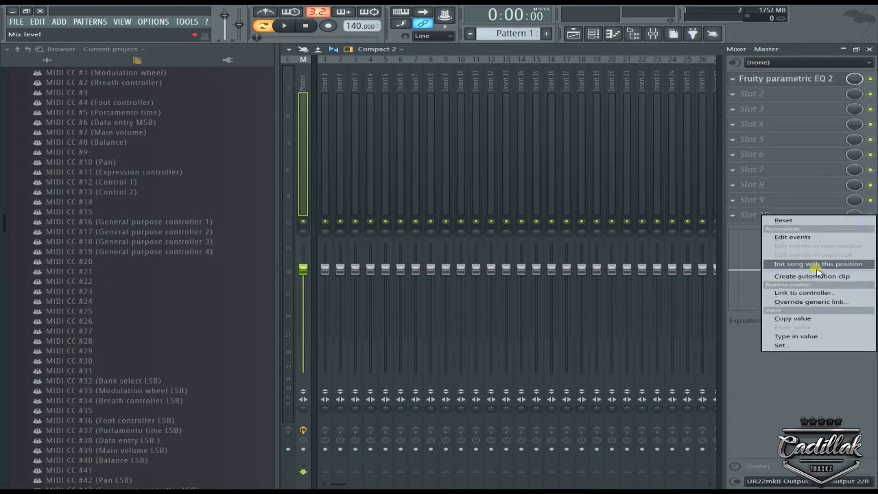
pyautogui.click(872, 50)
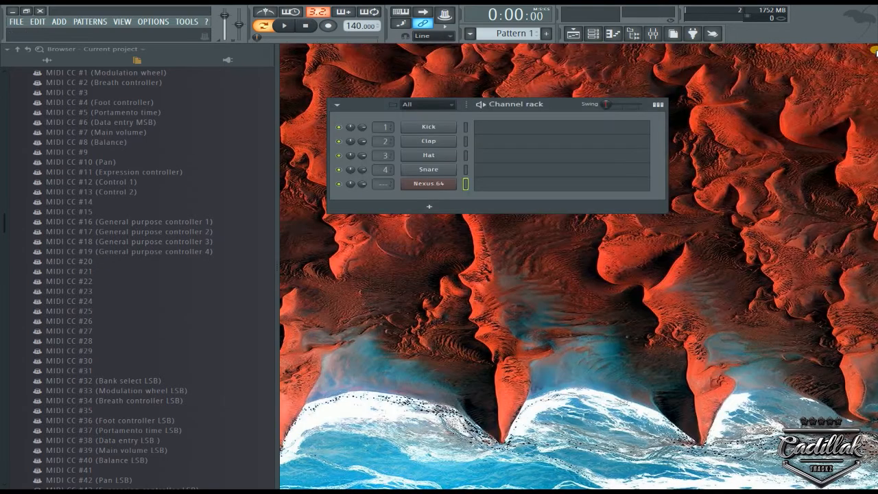
pyautogui.rightClick(312, 26)
pyautogui.click(295, 31)
pyautogui.rightClick(313, 29)
pyautogui.click(300, 30)
pyautogui.moveTo(59, 373); pyautogui.dragTo(466, 203)
# Open the Nexus channel's plugin window and list its parameters in the browser.
pyautogui.click(453, 186)
pyautogui.moveTo(618, 247); pyautogui.dragTo(587, 90)
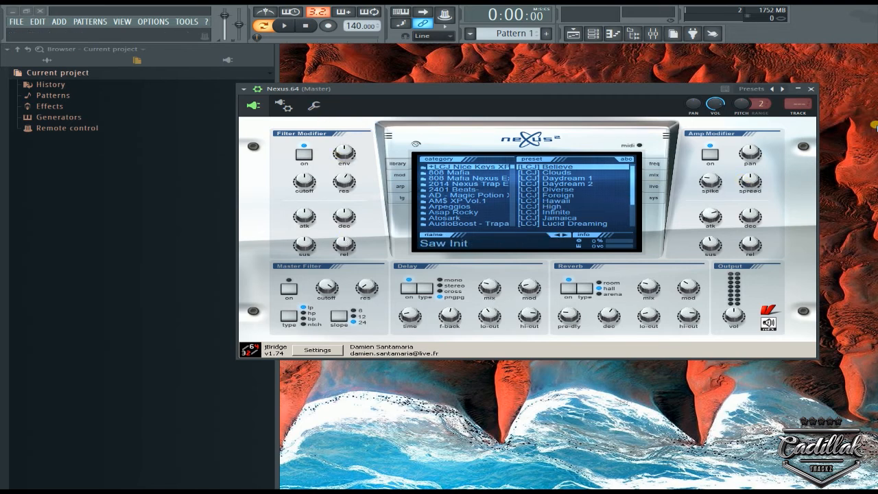
pyautogui.click(243, 89)
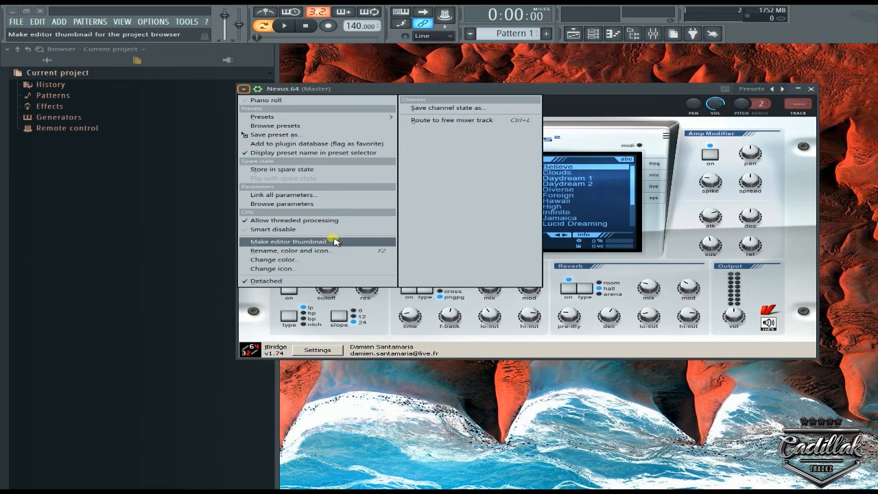
pyautogui.click(323, 204)
pyautogui.scroll(-10, 140, 252)
pyautogui.scroll(10, 141, 253)
pyautogui.moveTo(154, 242); pyautogui.dragTo(431, 198)
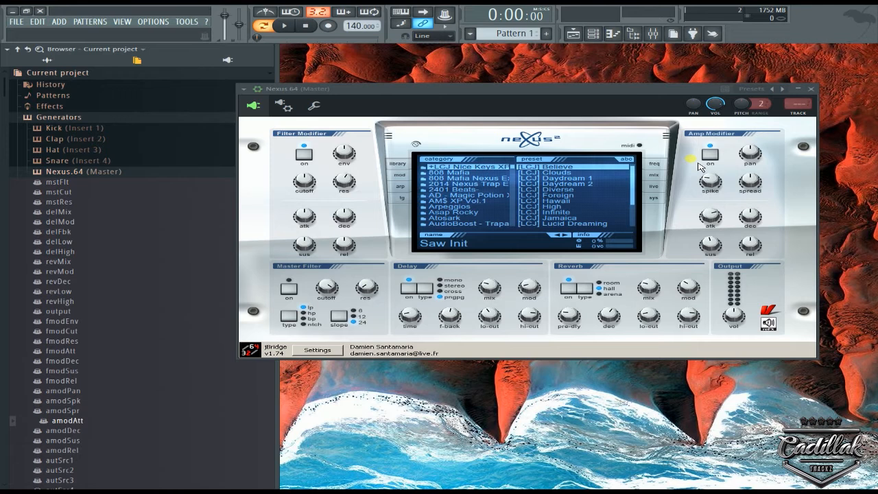
# Browse Nexus's parameters down to MIDI CC #64 (Damper pedal (sustain)) and start linking it to a controller.
pyautogui.click(244, 90)
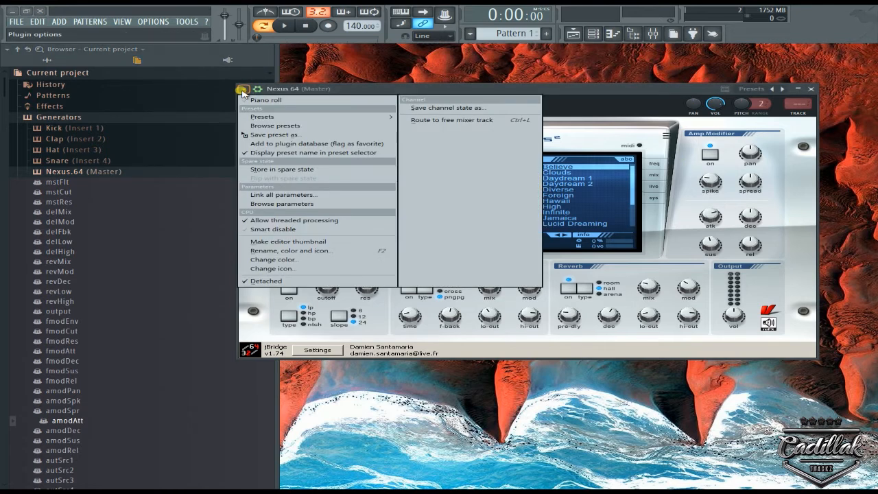
pyautogui.click(295, 204)
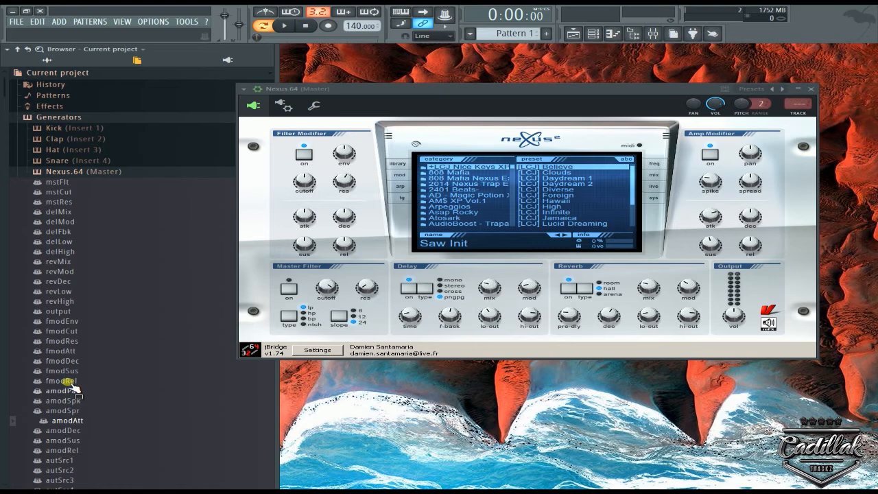
pyautogui.scroll(-20, 72, 389)
pyautogui.rightClick(124, 163)
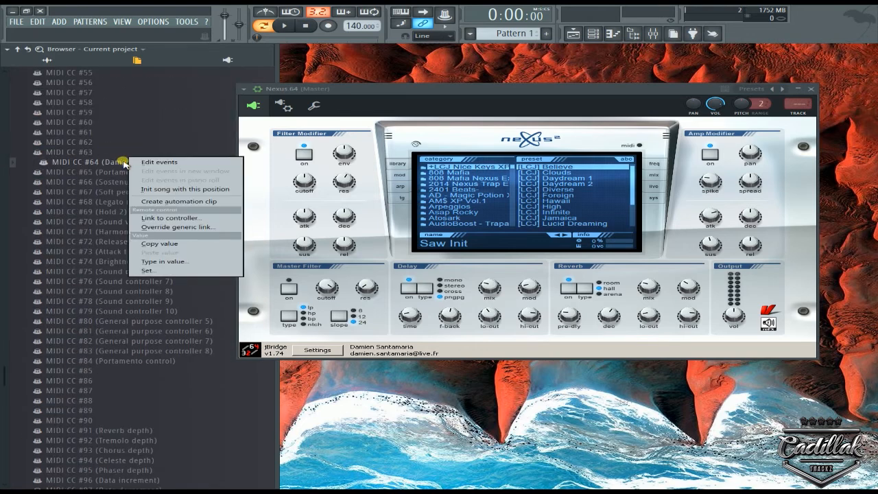
pyautogui.click(164, 218)
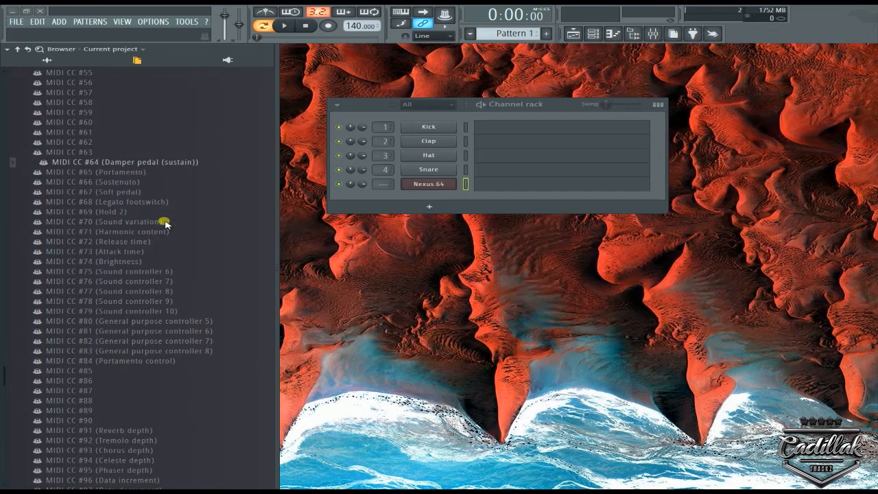
# Show the link options of MIDI CC #64 (Damper pedal (sustain)) once more and close the Nexus window.
pyautogui.rightClick(103, 162)
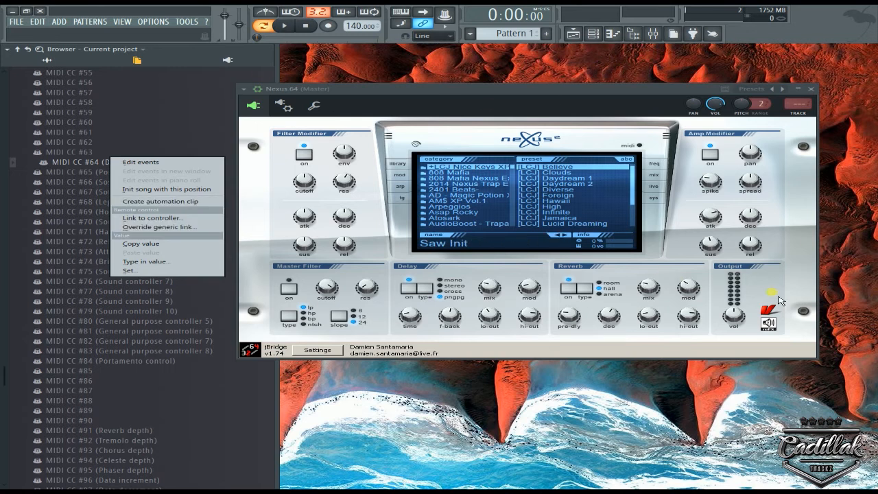
pyautogui.click(811, 88)
pyautogui.click(811, 89)
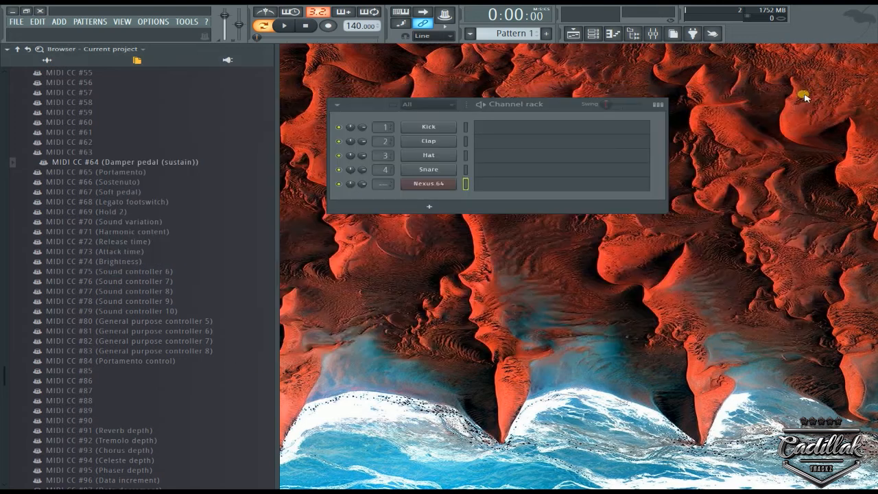